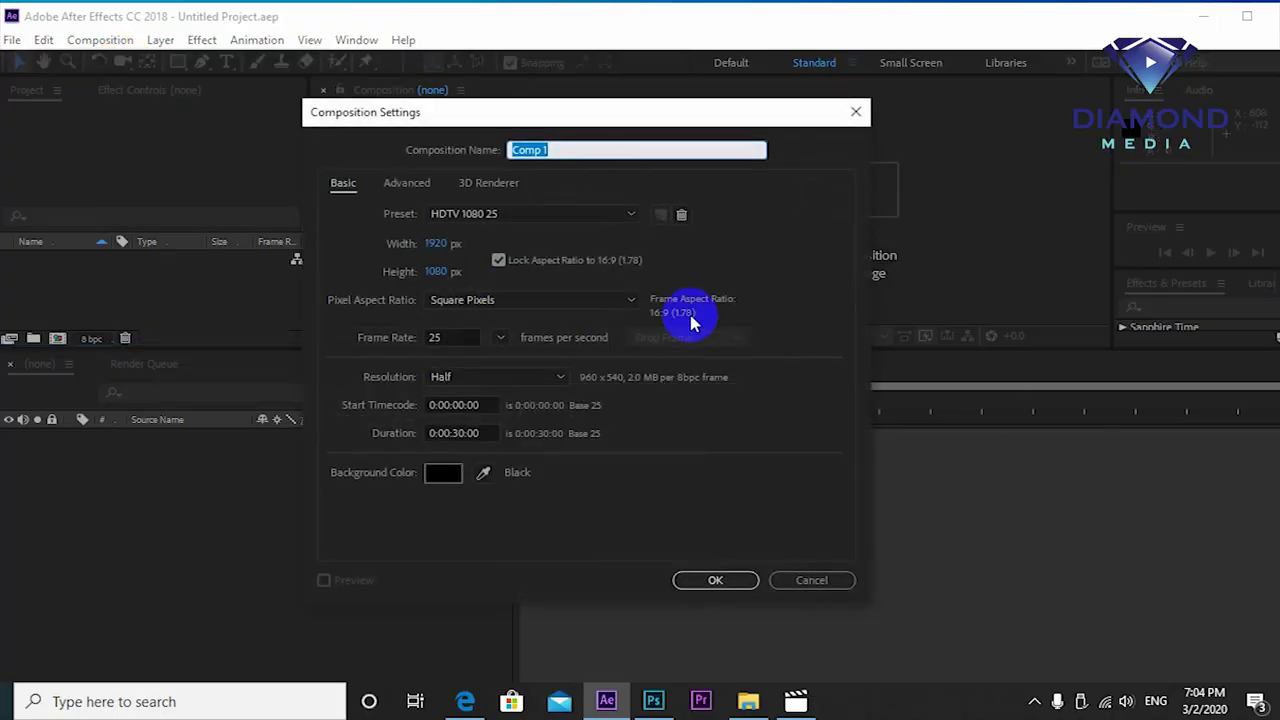
Create Comp 1 with the HDTV 1080 25 preset.
left_click(535, 213)
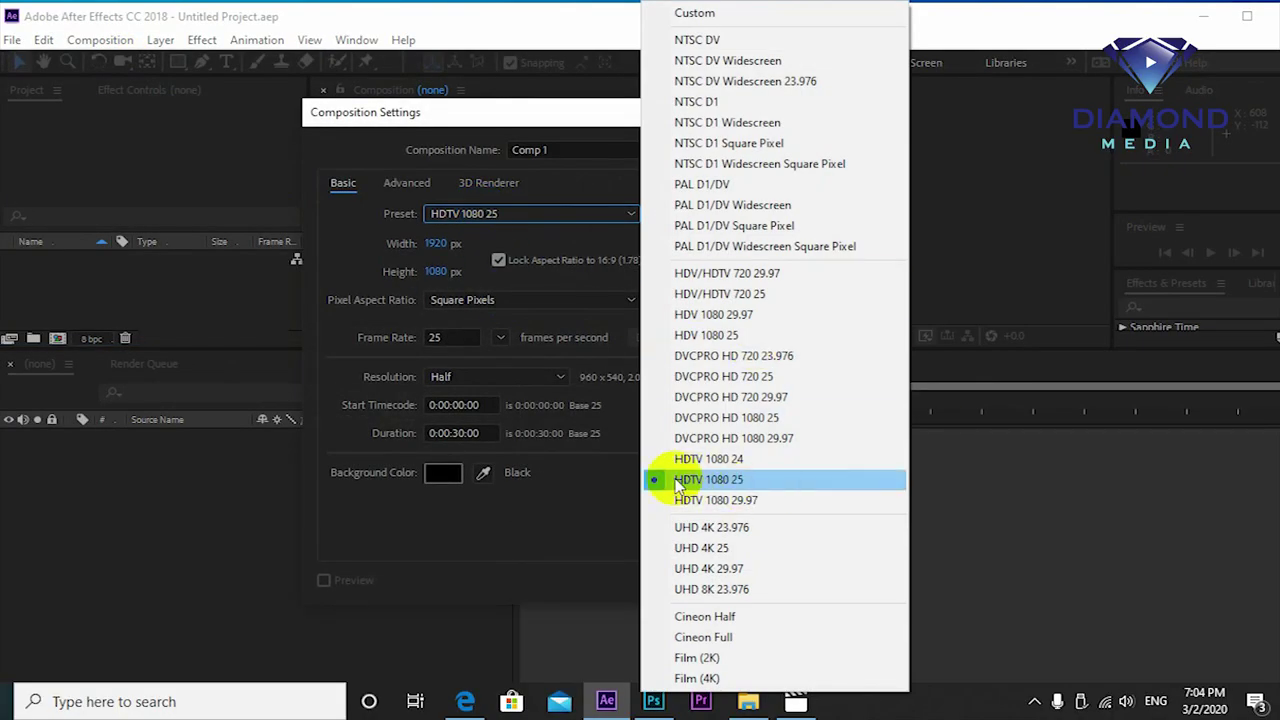
left_click(730, 484)
left_click(711, 580)
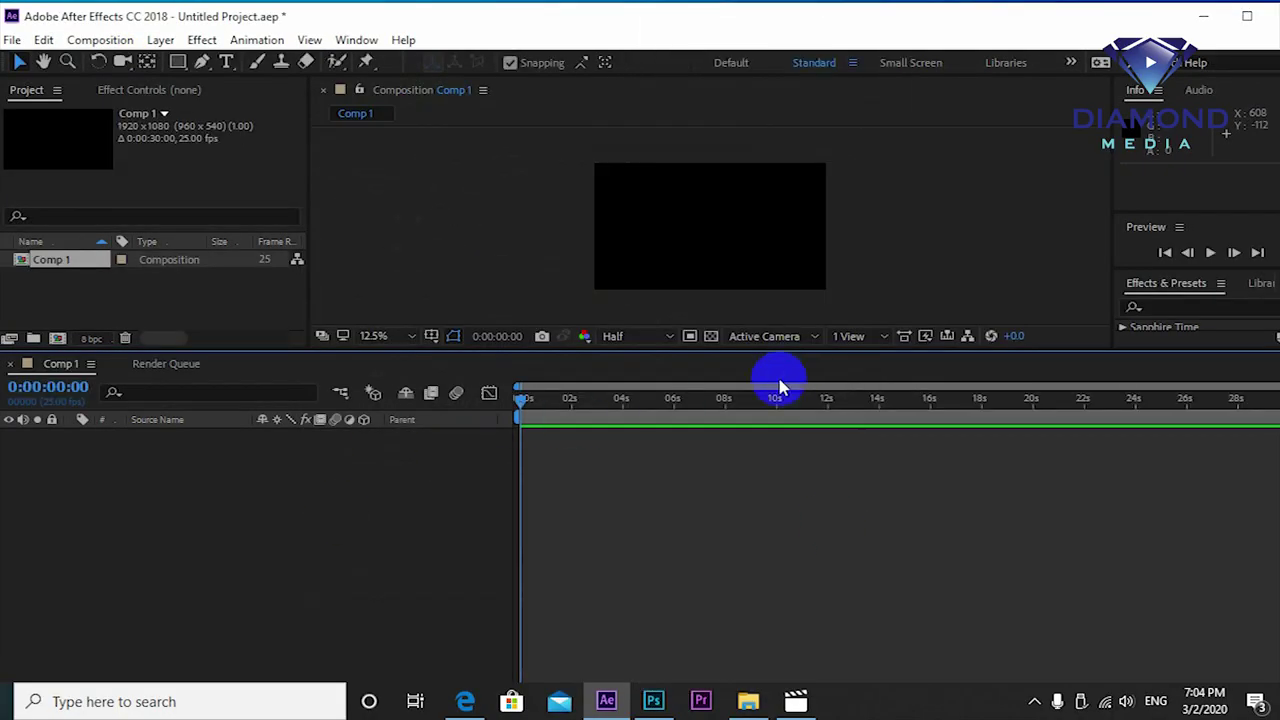
left_click_drag(795, 345, 800, 470)
scroll(870, 305, "up", 1)
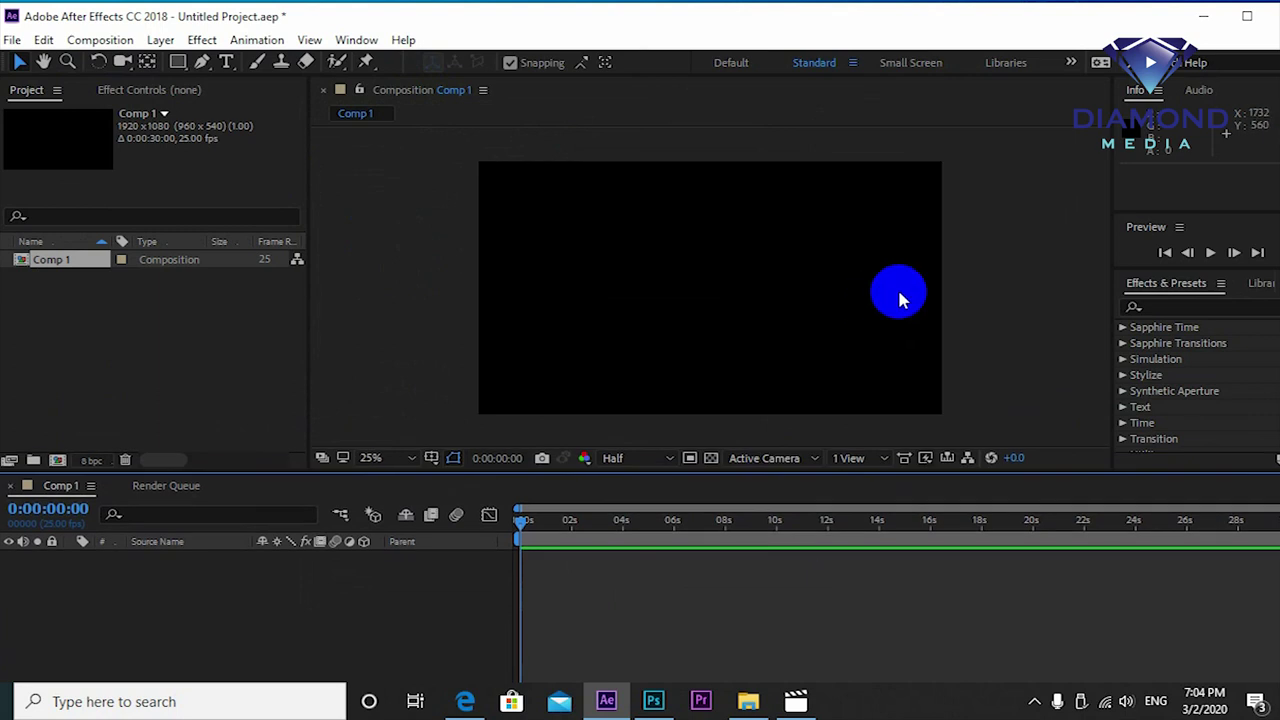
Start a text layer in the comp and type ឈាម with Khmer keyboard input.
left_click(226, 62)
left_click(555, 305)
left_click(1155, 701)
left_click(1100, 605)
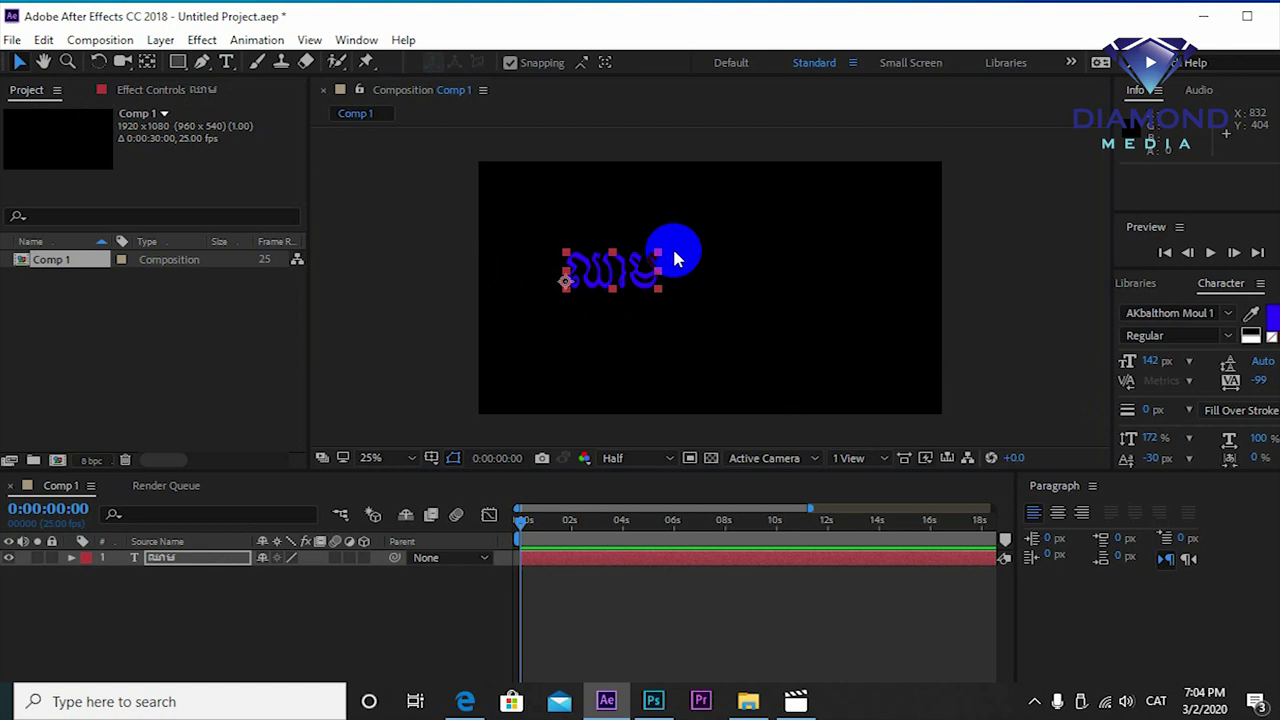
Select the Khmer text and try the ASvadek FastHand and Khmer OS Siemreap fonts.
left_click_drag(674, 251, 886, 217)
left_click(1170, 313)
type("as")
key("Return")
left_click(1200, 330)
scroll(970, 480, "down", 10)
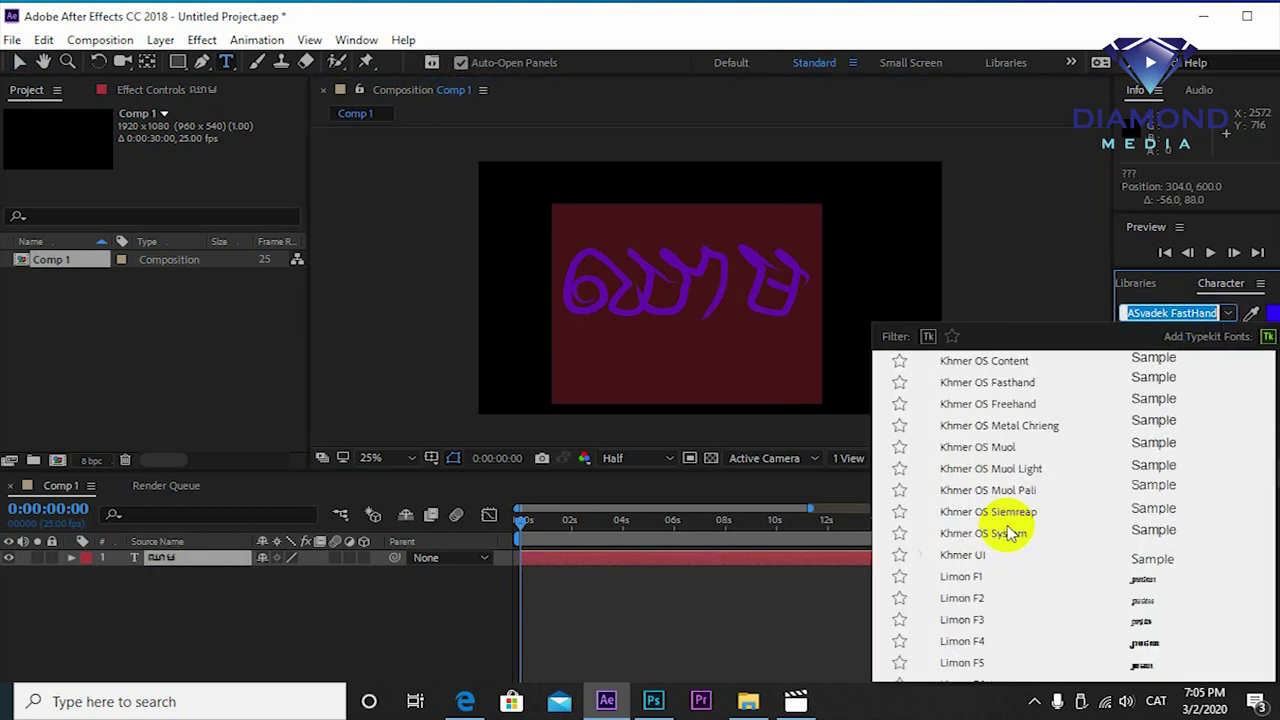
left_click(1000, 400)
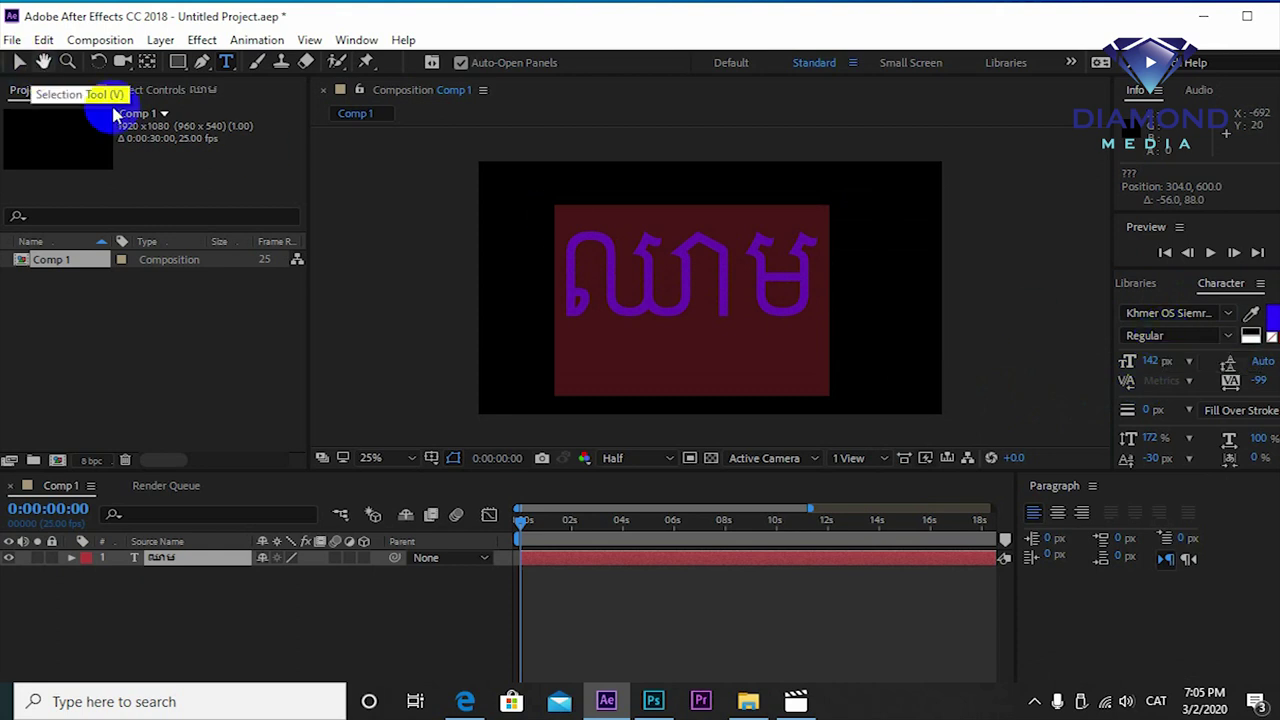
Settle on the AKbalthom Khmer font after trying Khmer OS System, then finish editing.
left_click(1170, 313)
left_click(960, 382)
left_click(1170, 313)
scroll(957, 508, "down", 5)
scroll(940, 502, "up", 5)
scroll(937, 500, "up", 20)
left_click(995, 405)
left_click(306, 135)
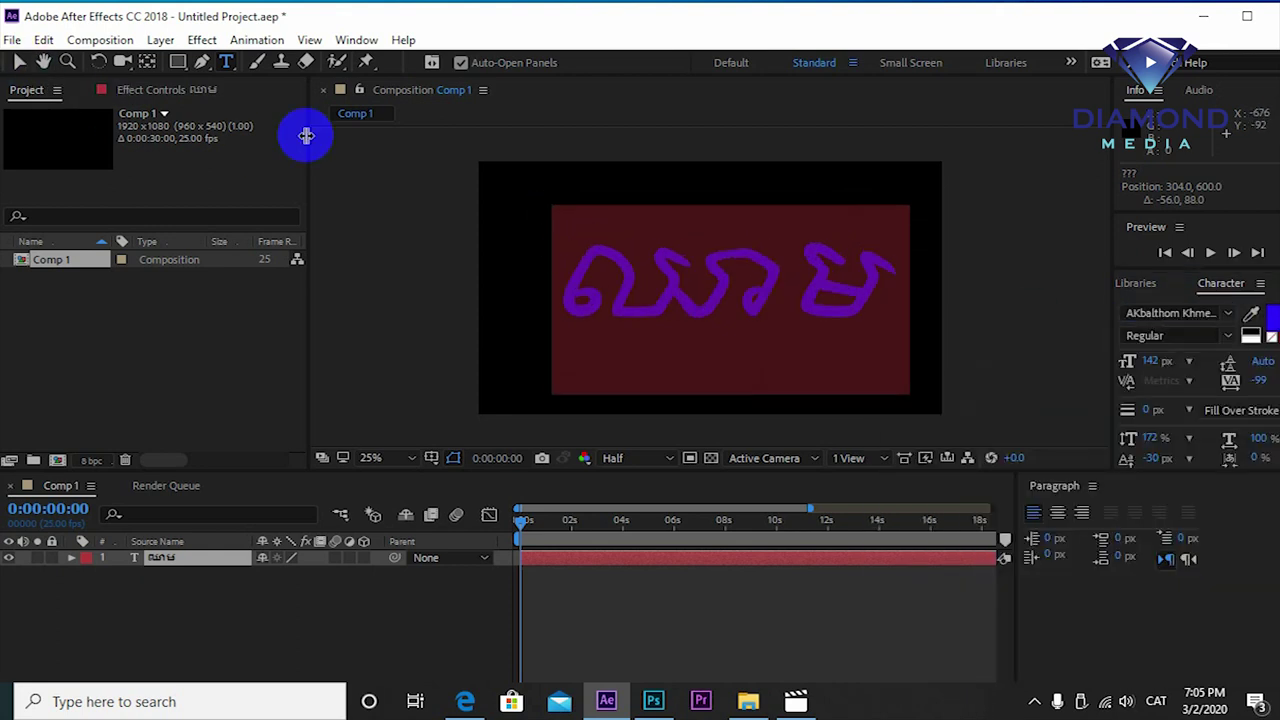
key("v")
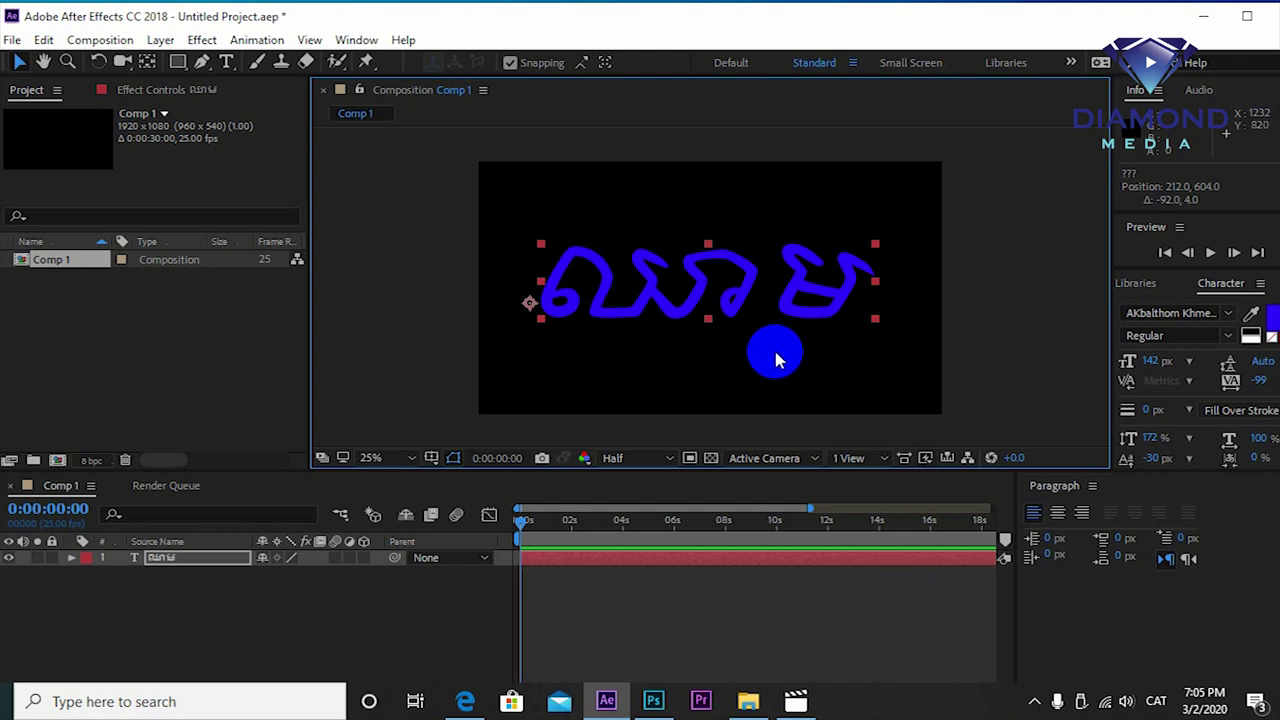
Scale the Khmer text layer to about 345% by 215% and return the time to 0.
left_click_drag(712, 249, 716, 246)
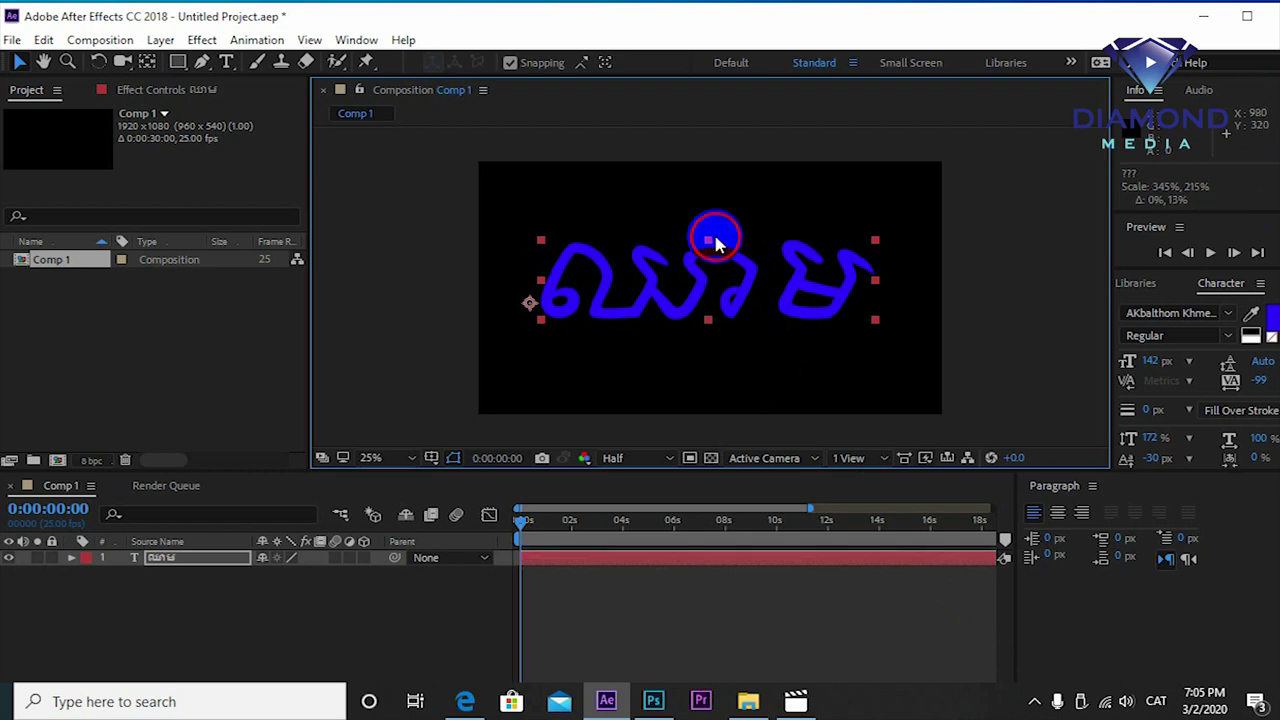
mouse_move(535, 530)
left_mouse_down()
mouse_move(515, 535)
mouse_move(688, 540)
left_mouse_up()
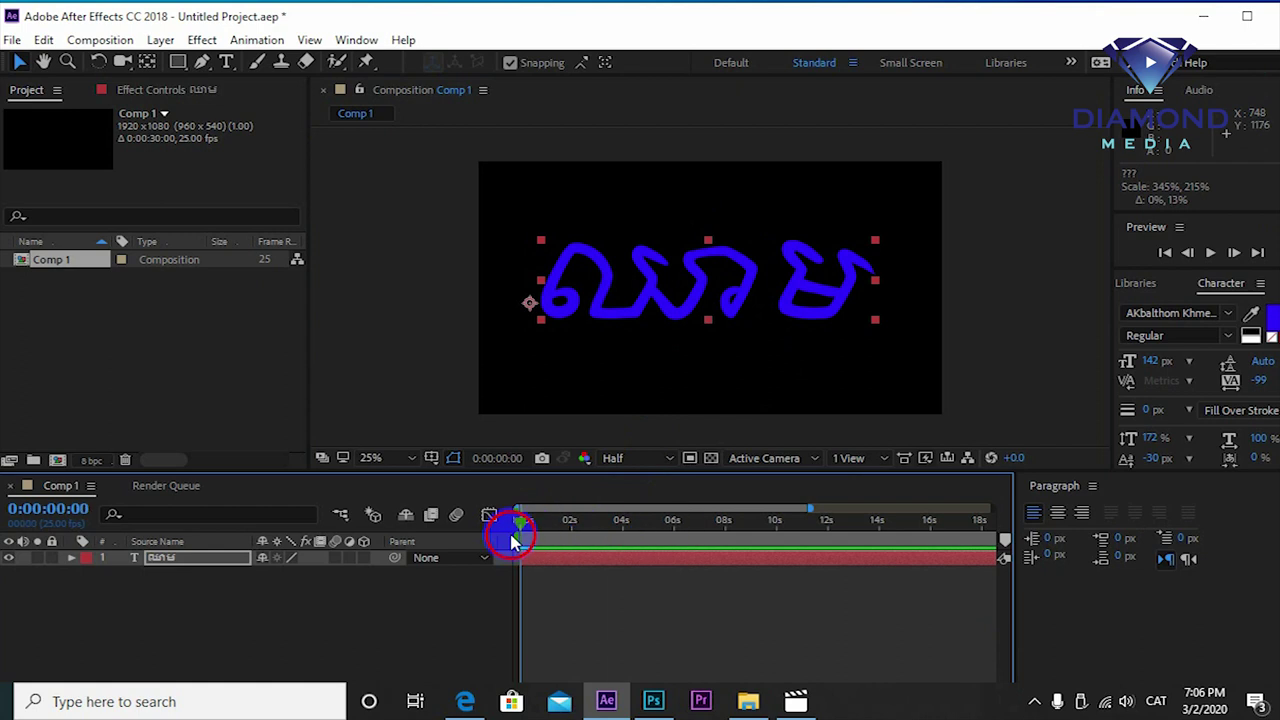
left_click_drag(309, 297, 260, 297)
With the Pen tool, trace Mask 1 along the first and second Khmer letters.
left_click(201, 62)
scroll(518, 350, "up", 1)
left_click(365, 313)
left_click_drag(365, 313, 406, 305)
left_click(370, 338)
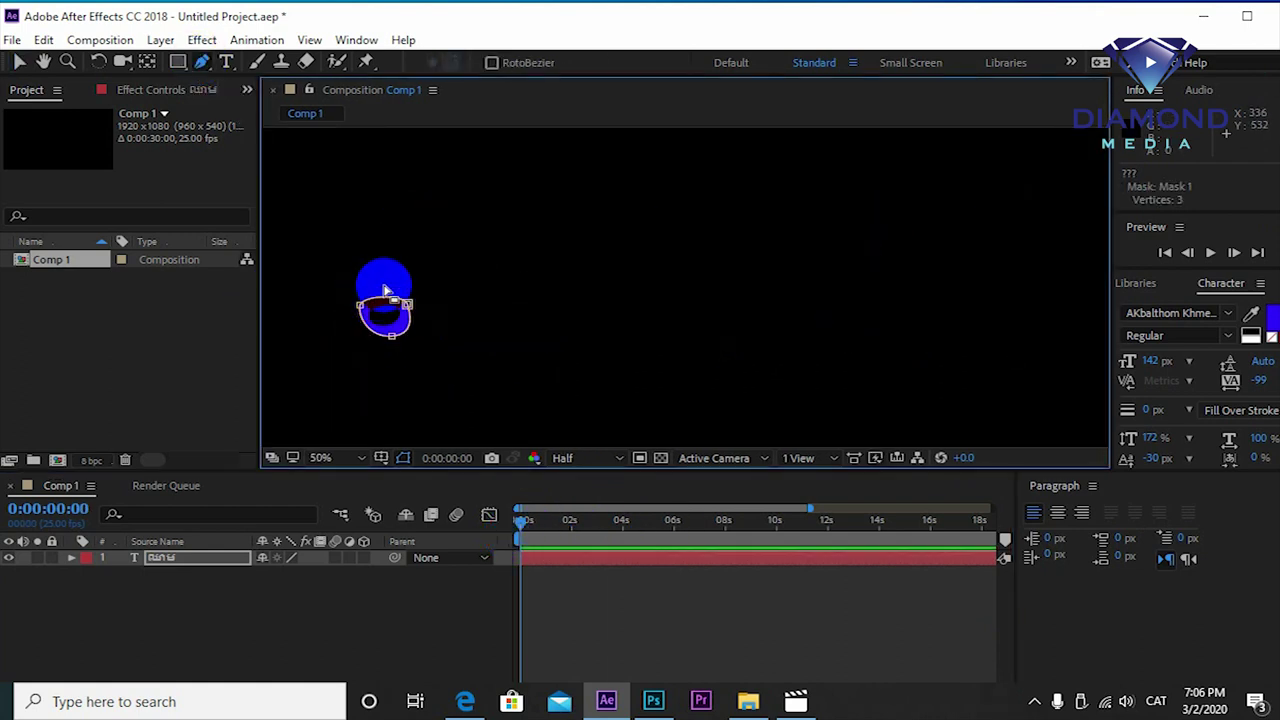
left_click_drag(370, 265, 390, 240)
left_click(459, 229)
left_click(466, 298)
left_click_drag(461, 335, 465, 337)
left_click(534, 330)
left_click(568, 270)
left_click_drag(538, 230, 580, 235)
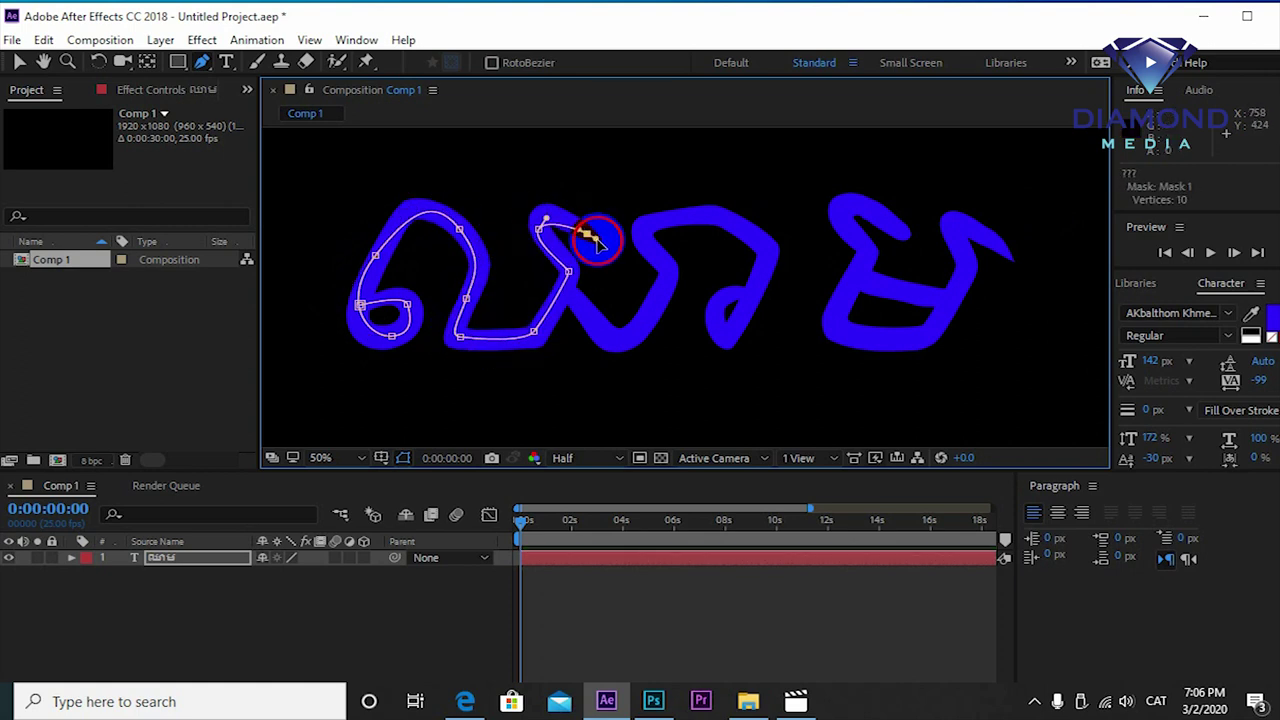
left_click(546, 208)
left_click(593, 240)
left_click(590, 273)
left_click(572, 294)
left_click_drag(609, 337, 627, 330)
Continue Mask 1 through the third, fourth and last letters, then zoom back to 25%.
left_click(643, 324)
left_click(666, 266)
left_click(644, 234)
left_click(719, 215)
left_click(769, 253)
left_click_drag(731, 333, 723, 340)
left_click(713, 305)
left_click(773, 299)
left_click(793, 152)
left_click(909, 184)
left_click(922, 236)
left_click_drag(864, 258, 847, 315)
left_click(831, 320)
left_click(916, 336)
left_click(951, 298)
left_click(959, 220)
left_click(1010, 259)
left_click_drag(1020, 311, 1067, 312)
left_click(838, 278)
key("comma")
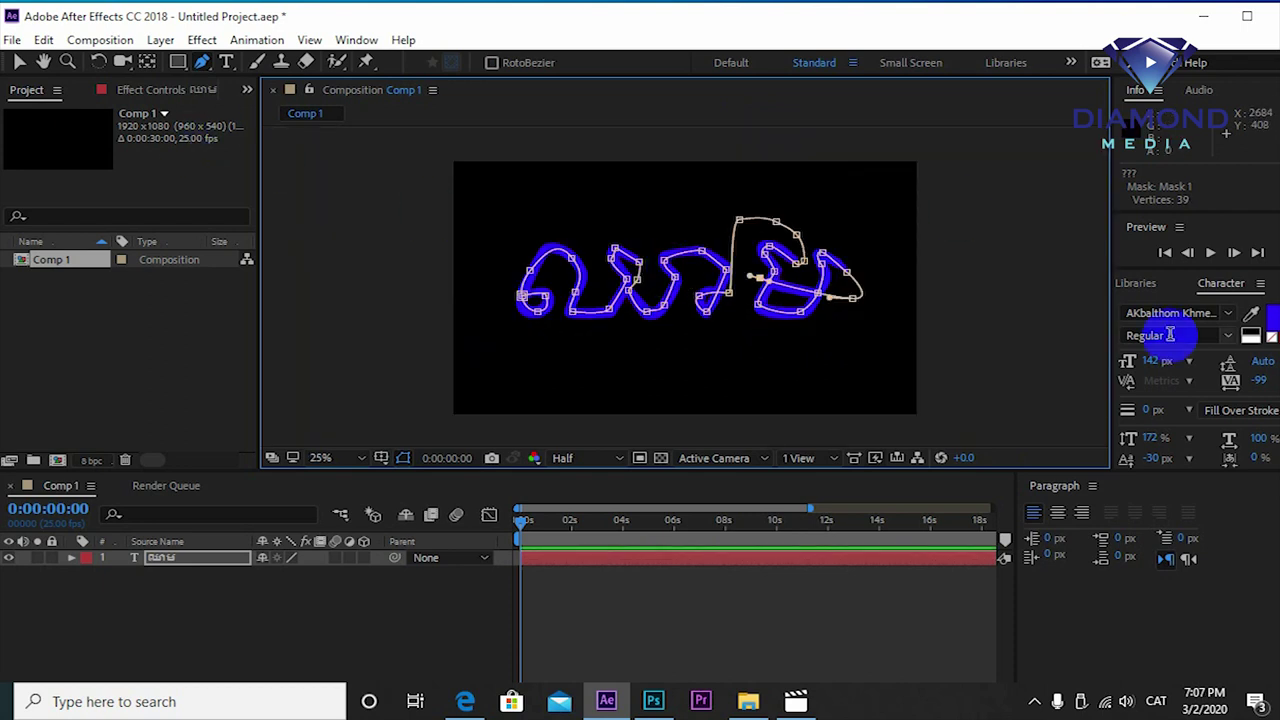
Search 'stroke' in Effects & Presets and drag Generate > Stroke onto the Khmer text layer.
left_click_drag(1112, 214, 817, 208)
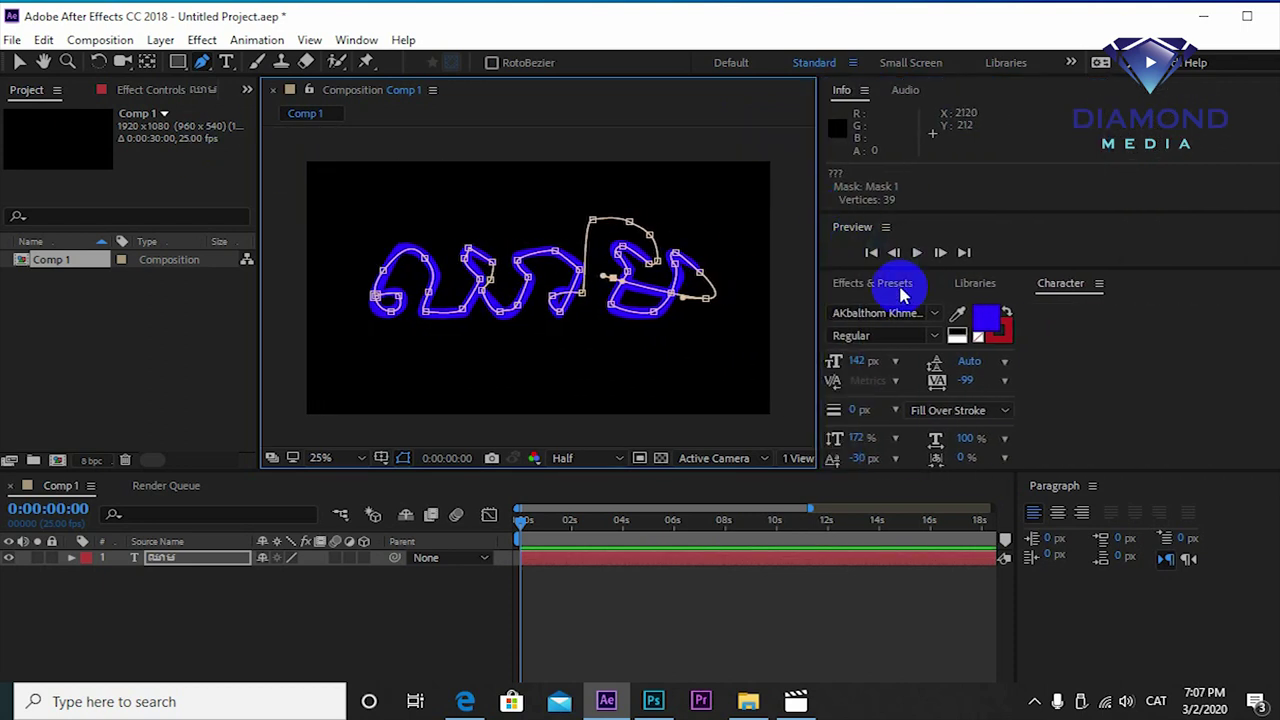
left_click(886, 289)
left_click(876, 305)
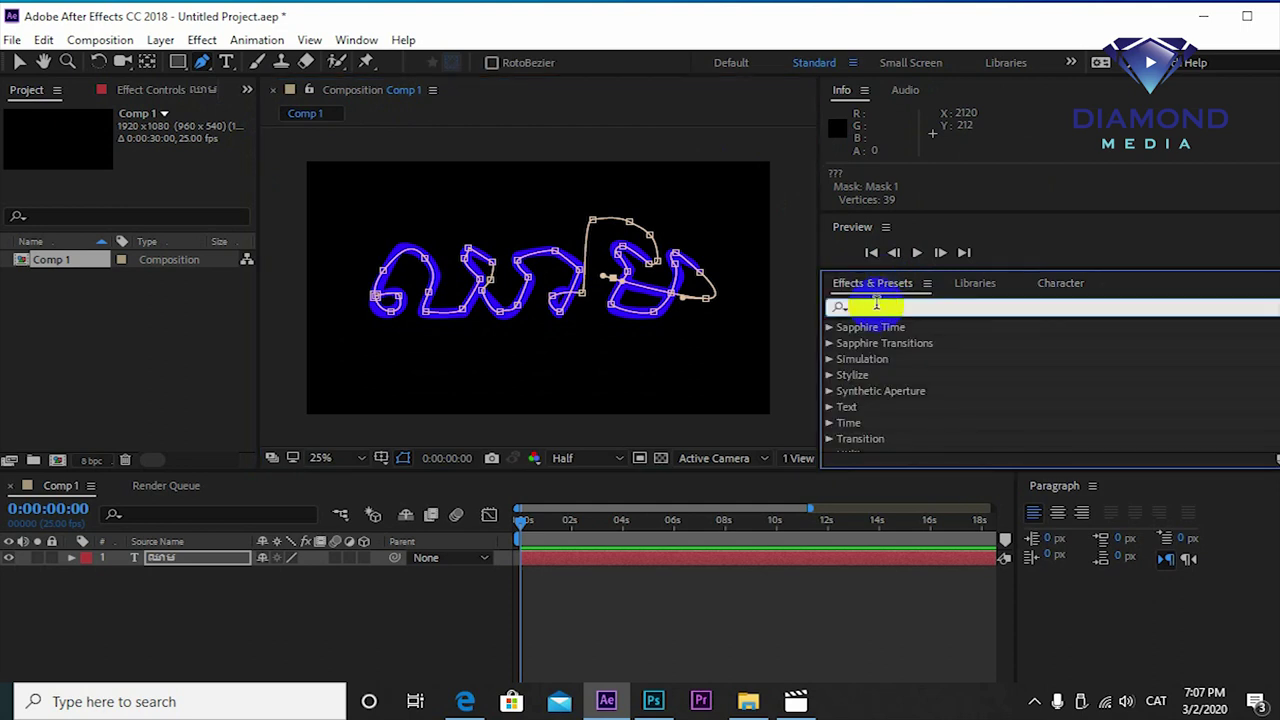
type("st")
key("BackSpace")
key("BackSpace")
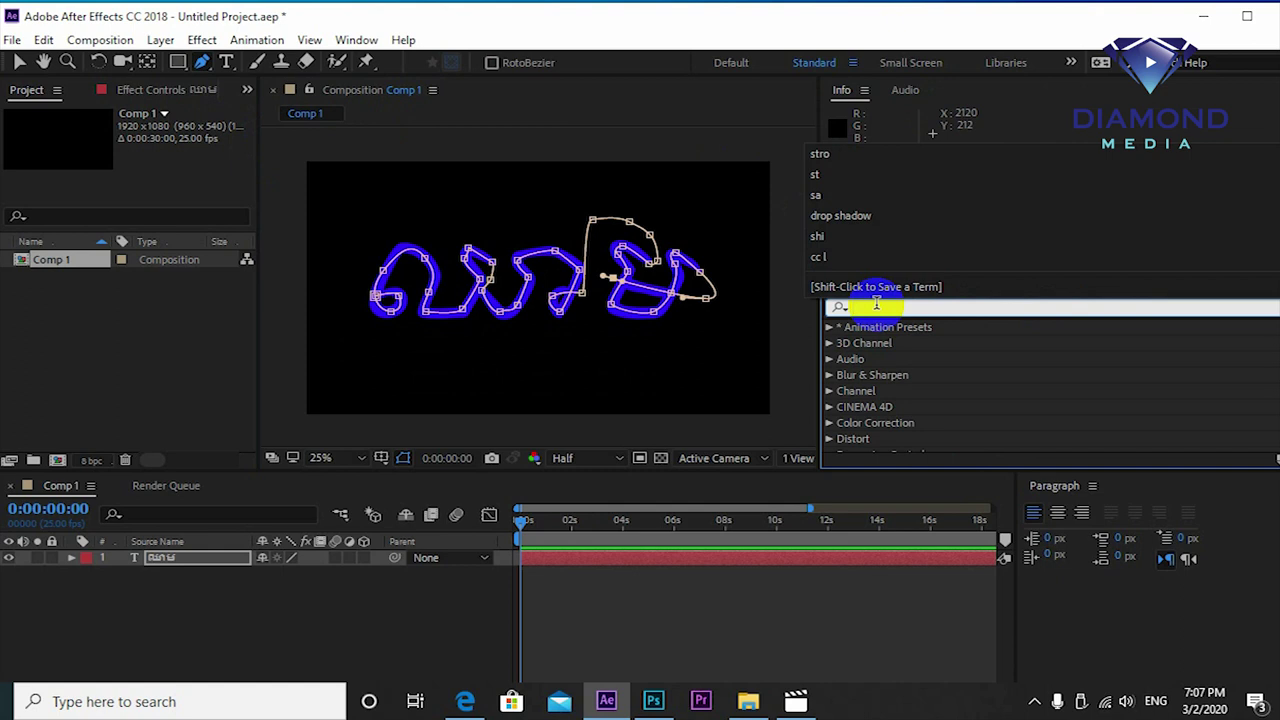
type("stroke")
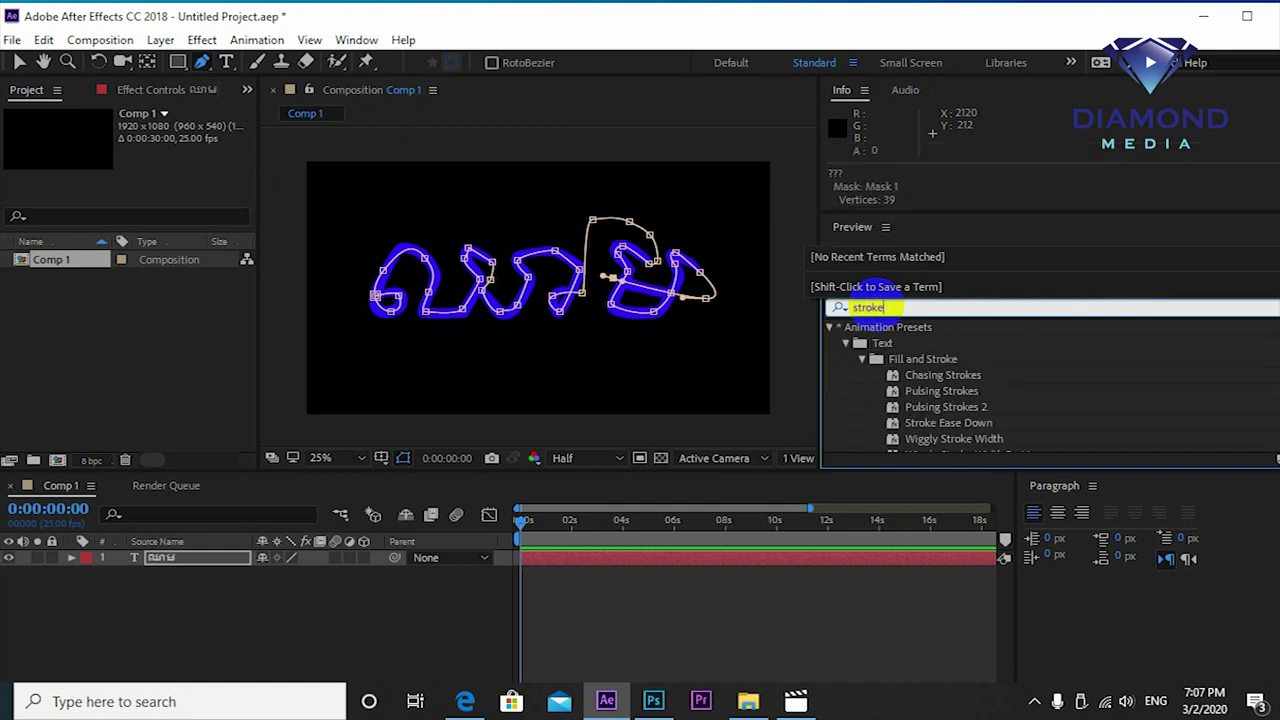
scroll(940, 404, "down", 1)
scroll(945, 407, "down", 2)
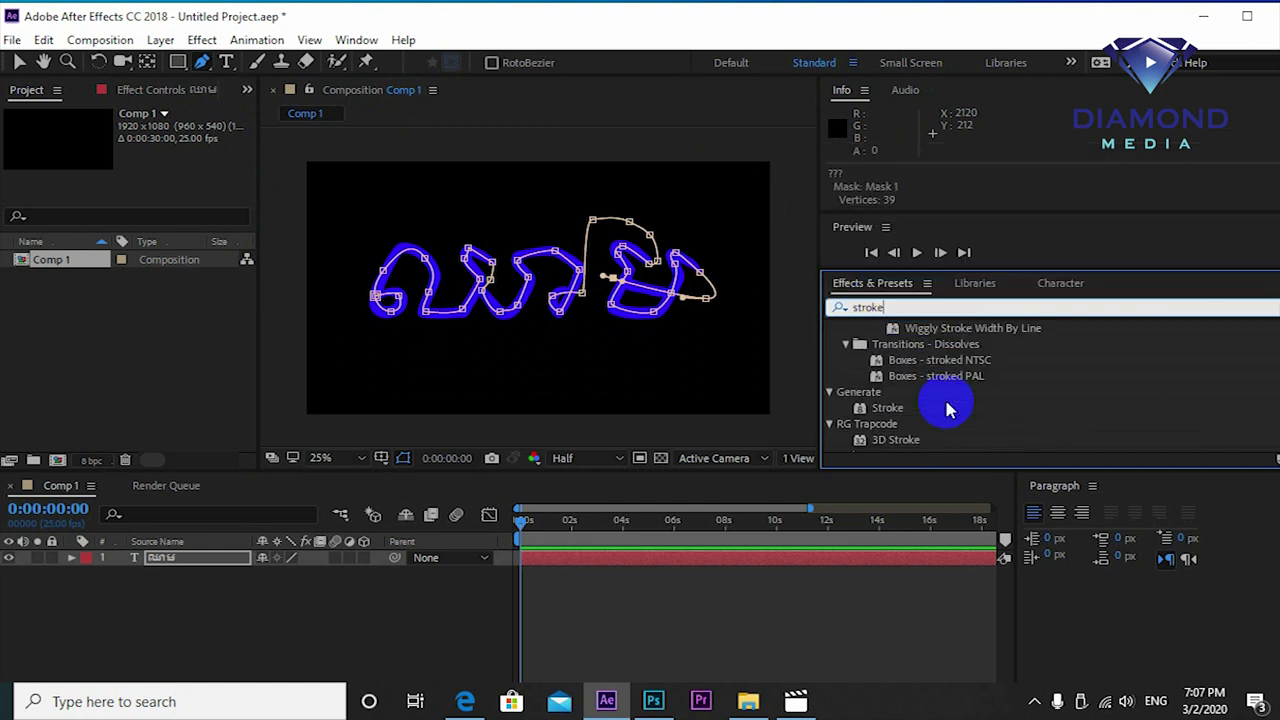
left_click(886, 410)
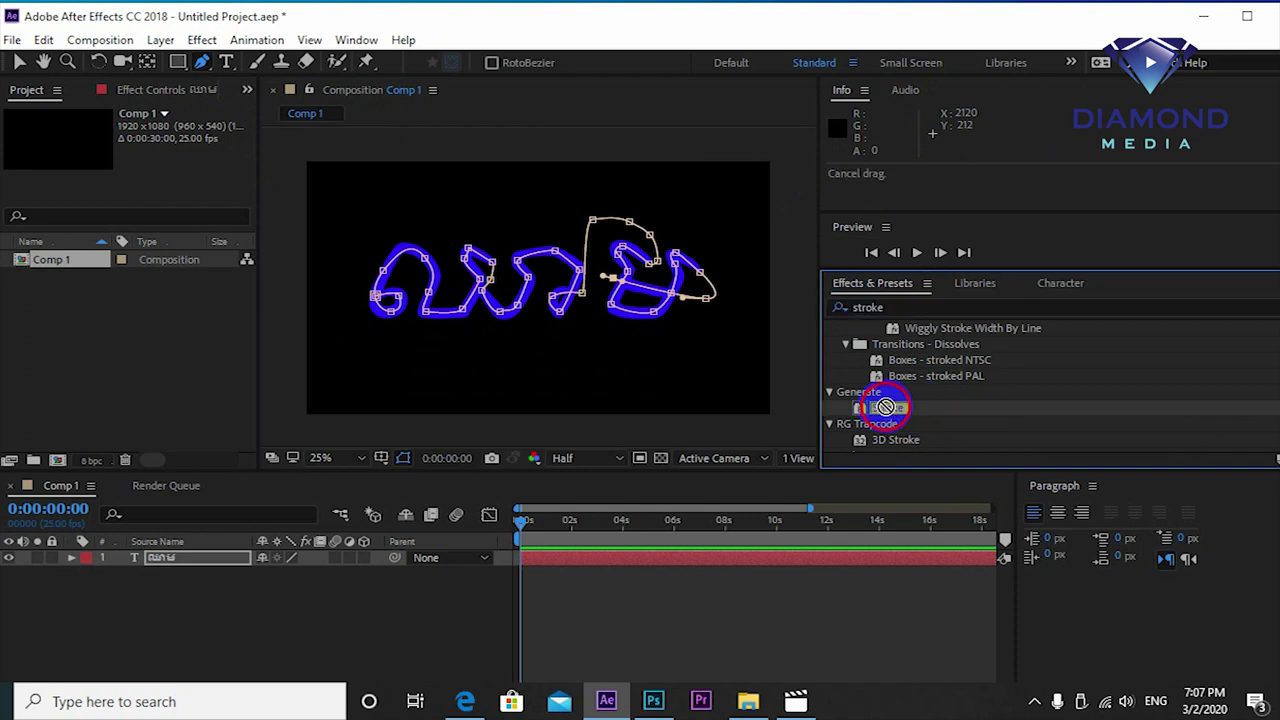
left_click_drag(886, 407, 554, 497)
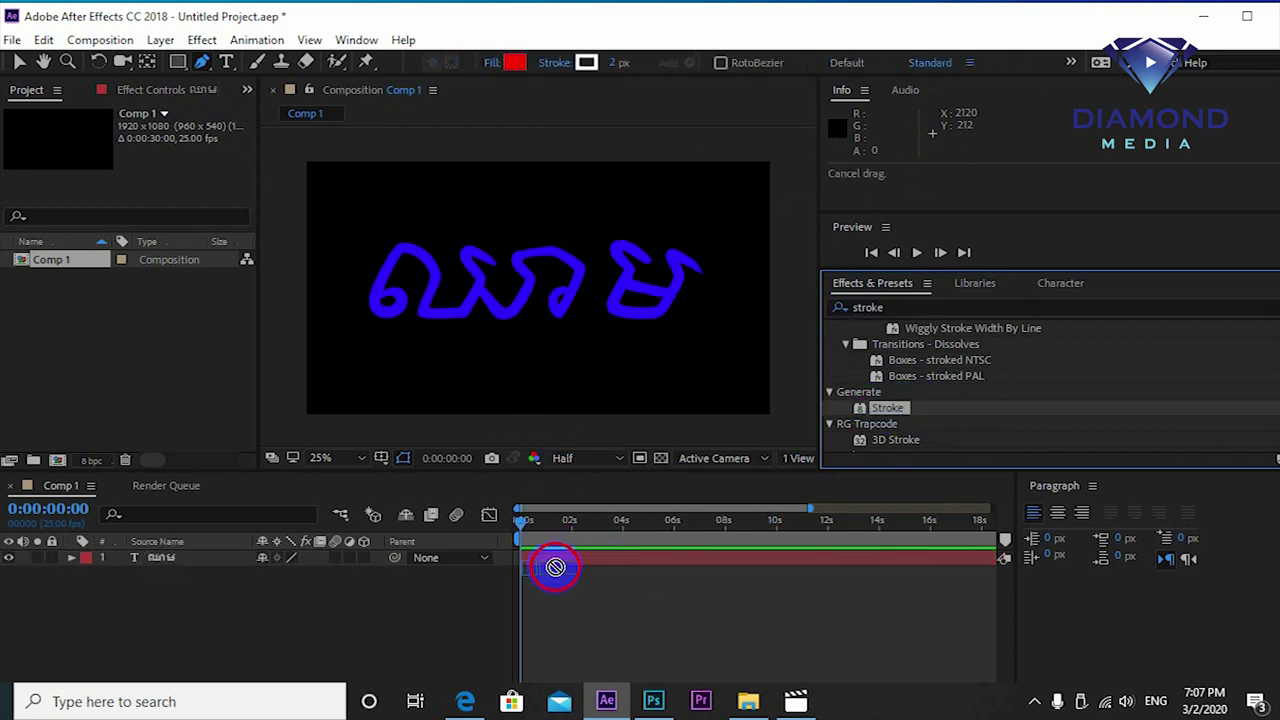
left_click_drag(555, 567, 566, 567)
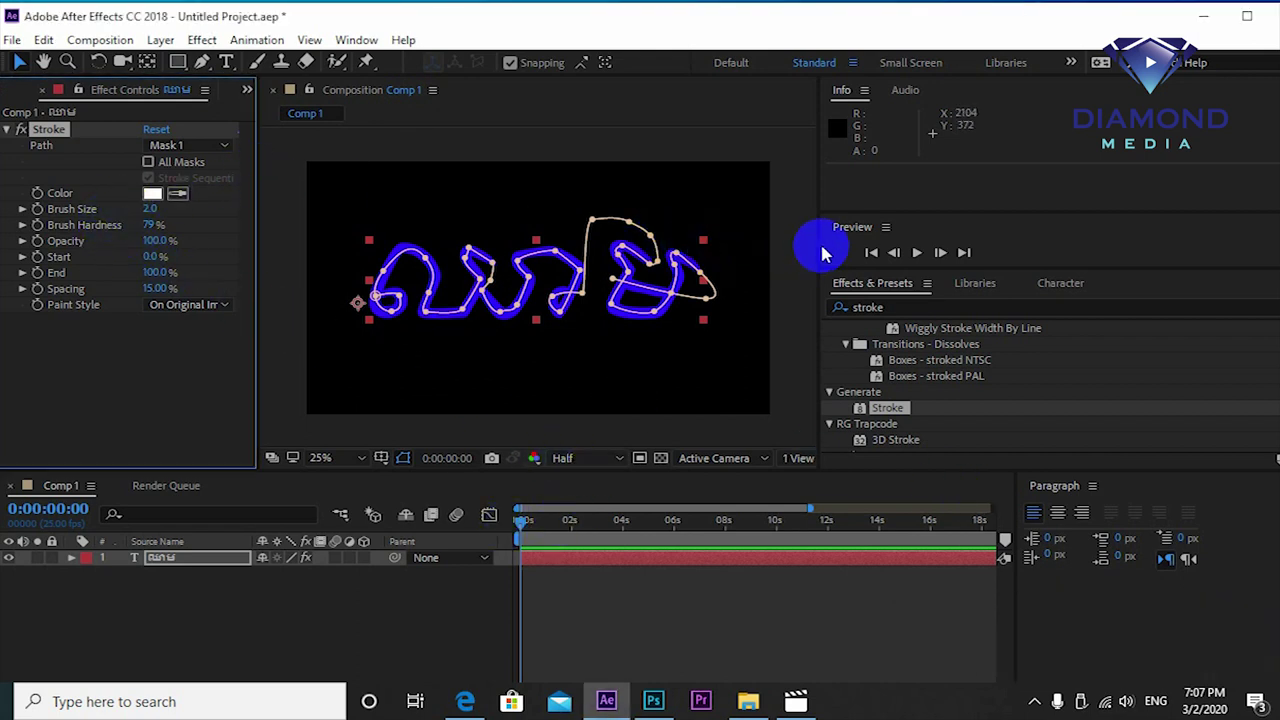
Scrub the Stroke Brush Size up to about 44.8.
left_click_drag(818, 246, 1114, 250)
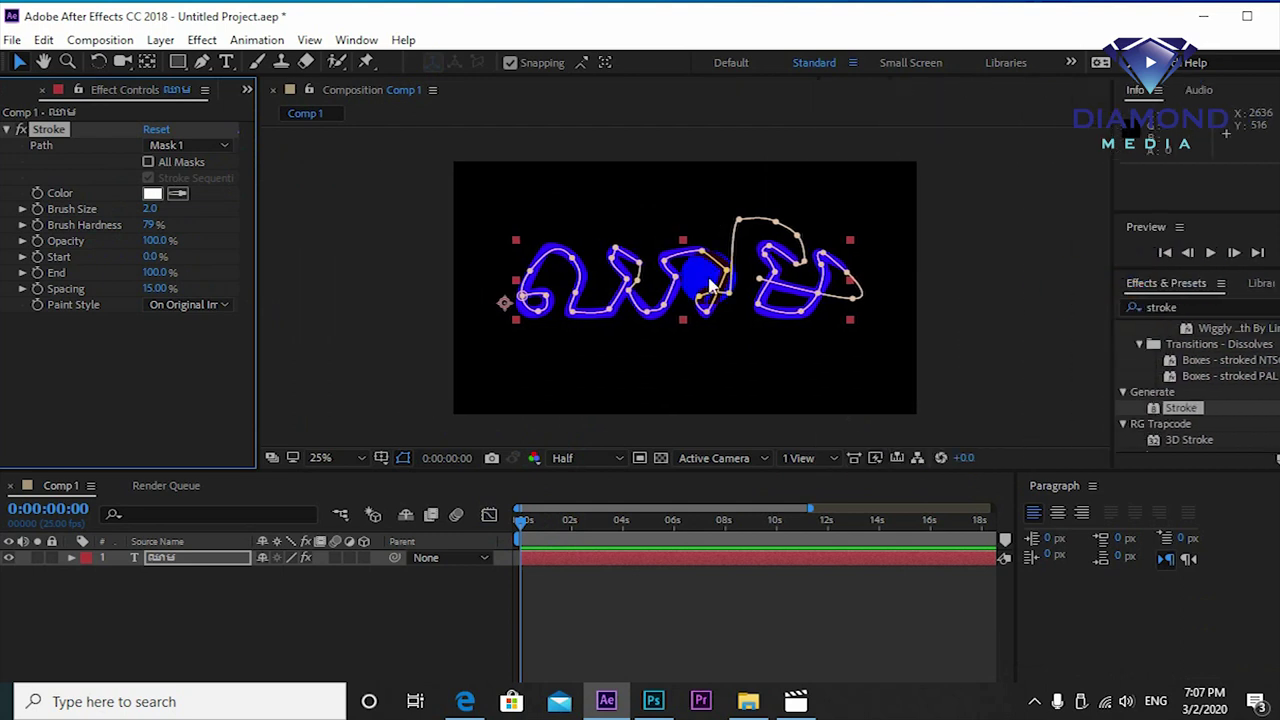
mouse_move(151, 210)
left_mouse_down()
mouse_move(602, 210)
mouse_move(565, 211)
left_mouse_up()
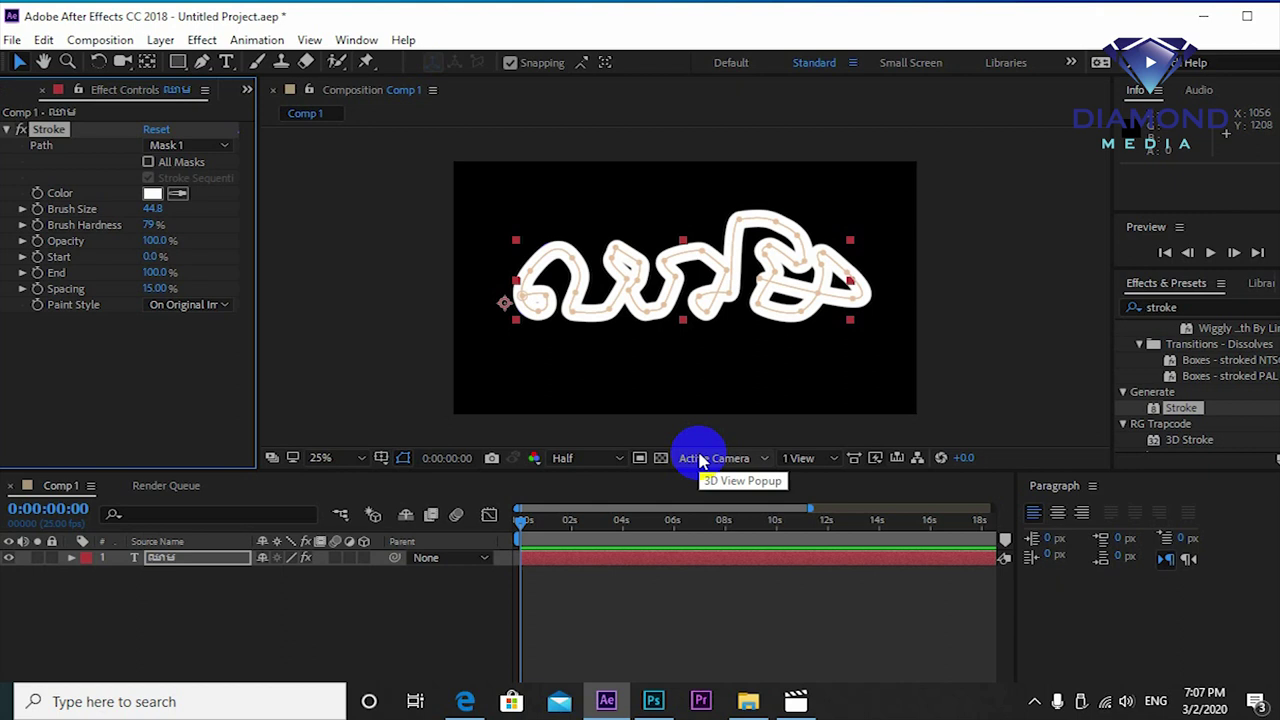
Keyframe Stroke End from 0% to 100% and end the work area near 6 seconds.
left_click_drag(42, 277, 68, 281)
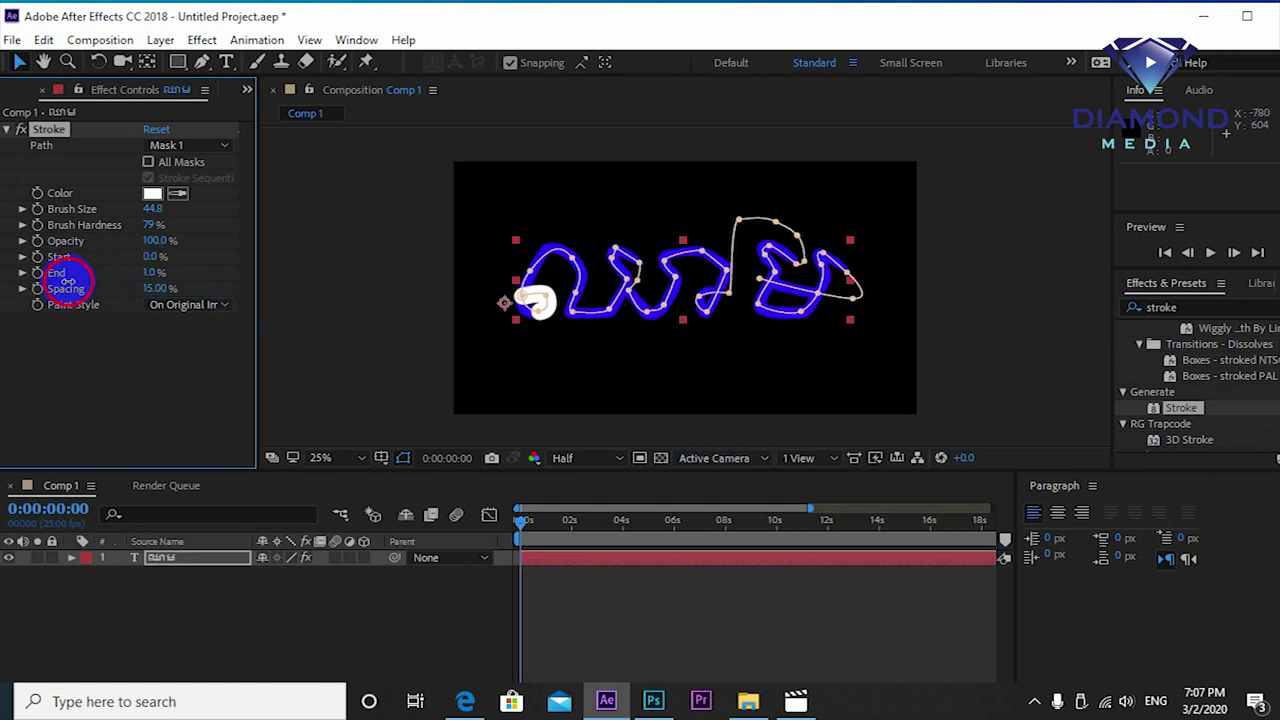
left_click(37, 273)
left_click_drag(574, 524, 560, 524)
key("n")
double_click(571, 523)
left_click(624, 538)
left_click_drag(152, 272, 559, 347)
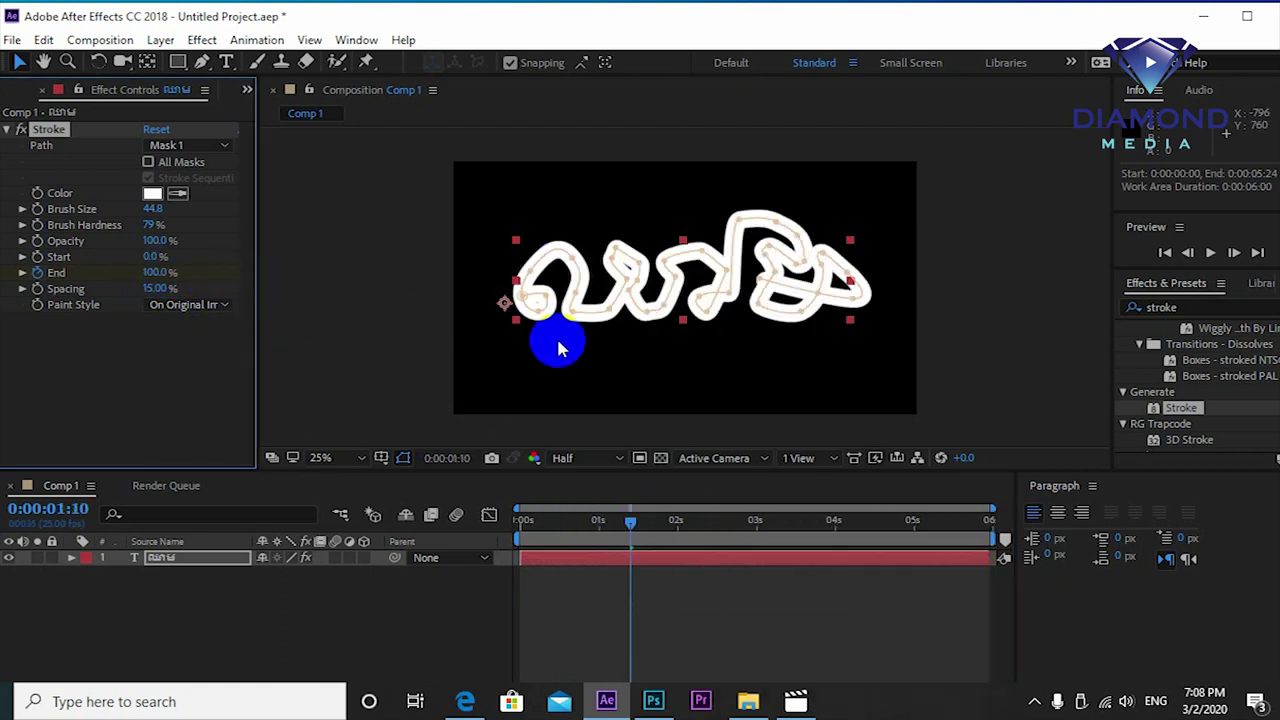
Set Paint Style to Reveal Original Image, preview the write-on, and check the reference video.
left_click(207, 310)
left_click(245, 366)
key("space")
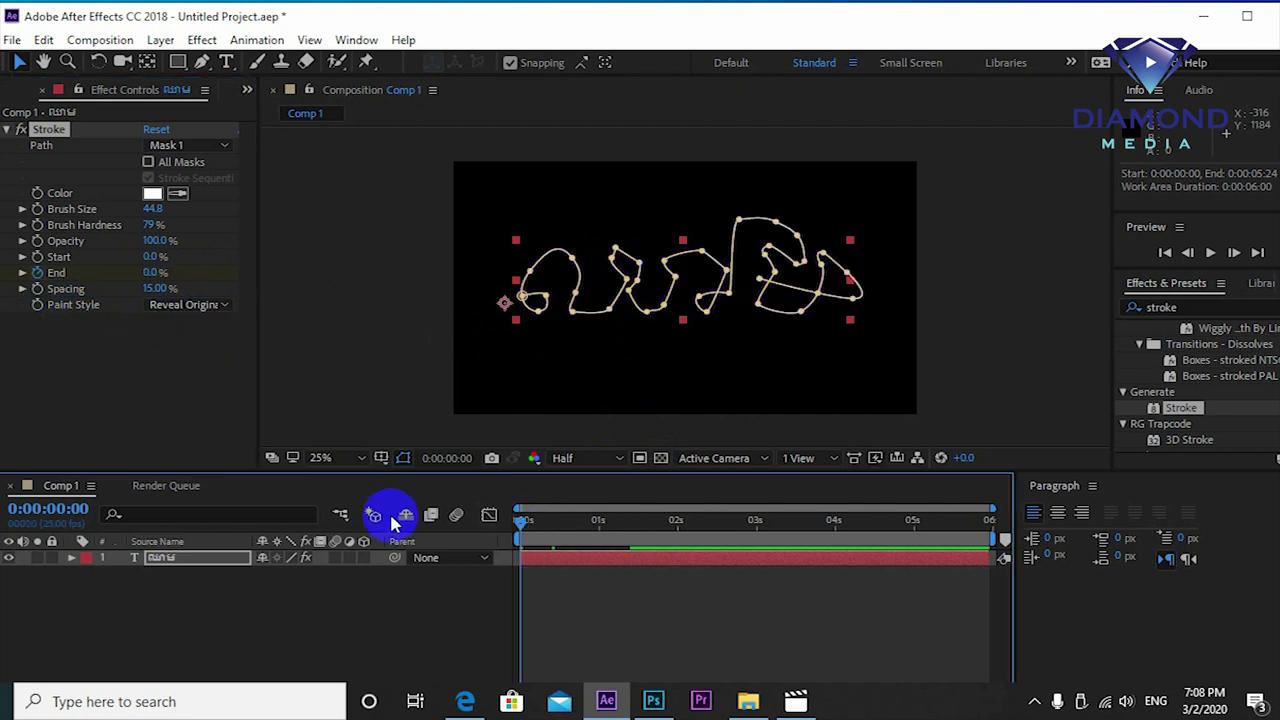
left_click_drag(540, 521, 612, 560)
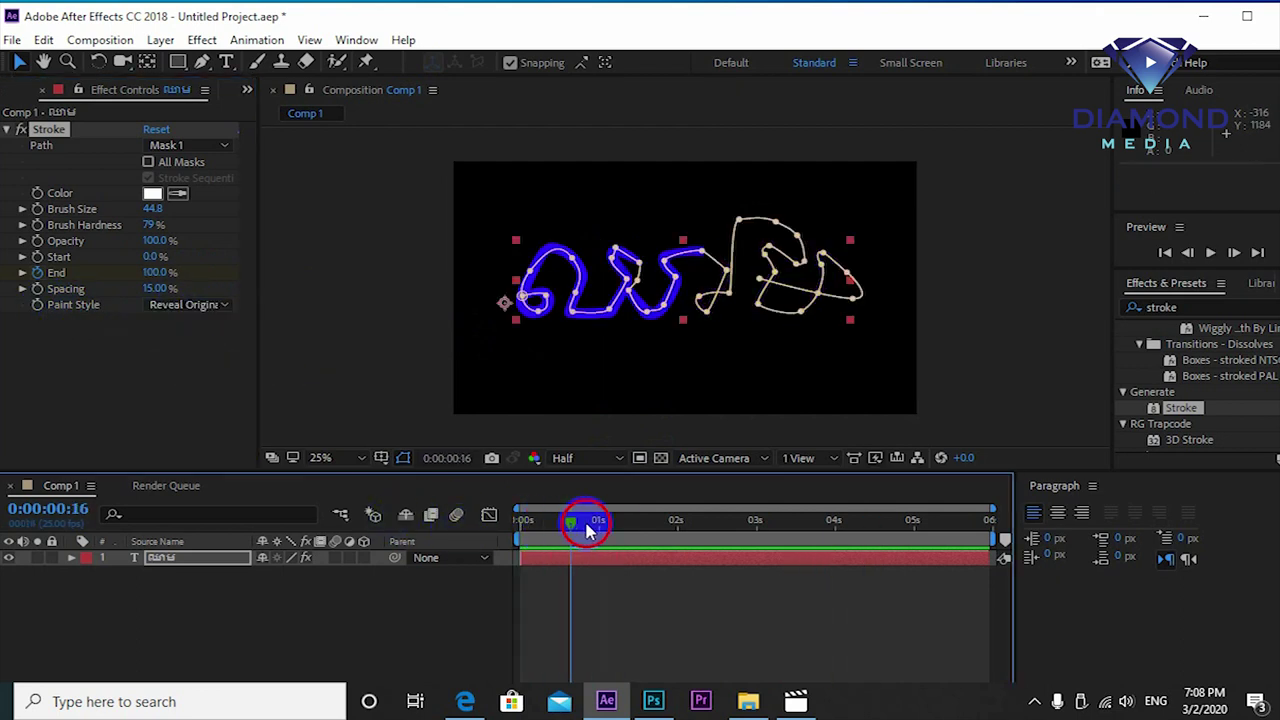
left_click(796, 701)
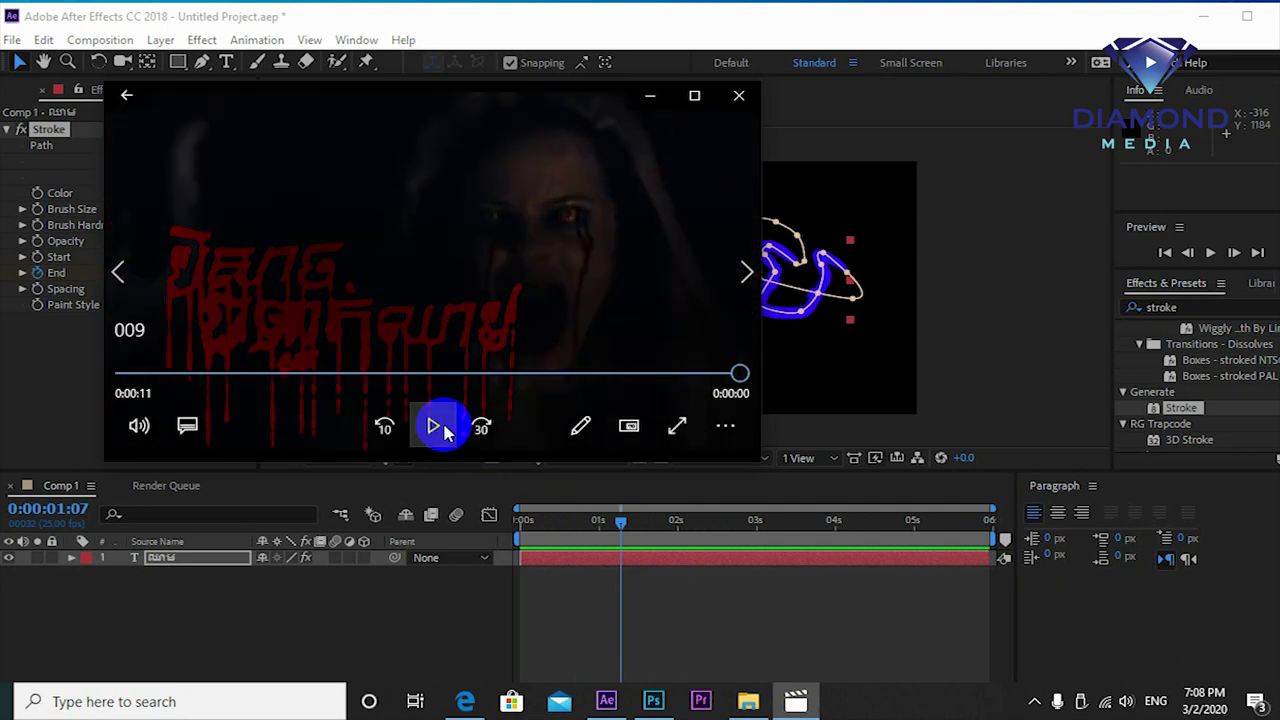
left_click(878, 640)
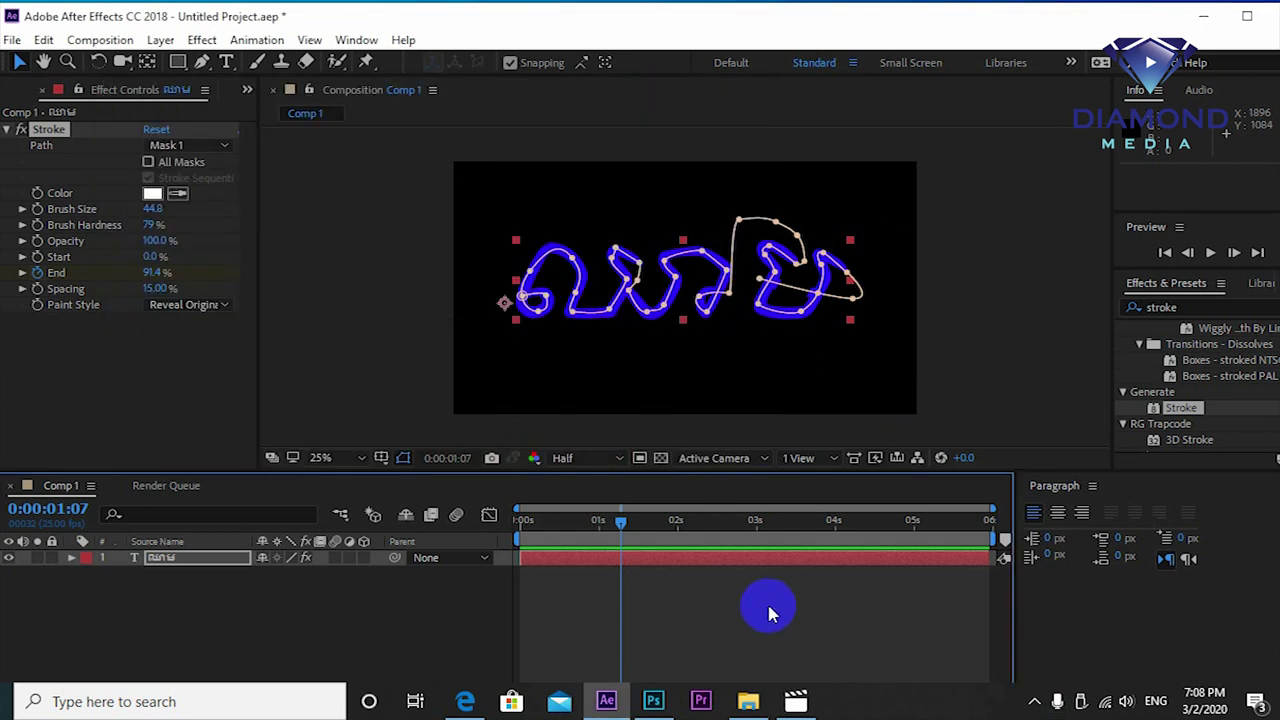
Scrub to 1:10, undo a stray Pen point, and start a new solid via Layer > New > Solid.
left_click_drag(650, 541, 632, 548)
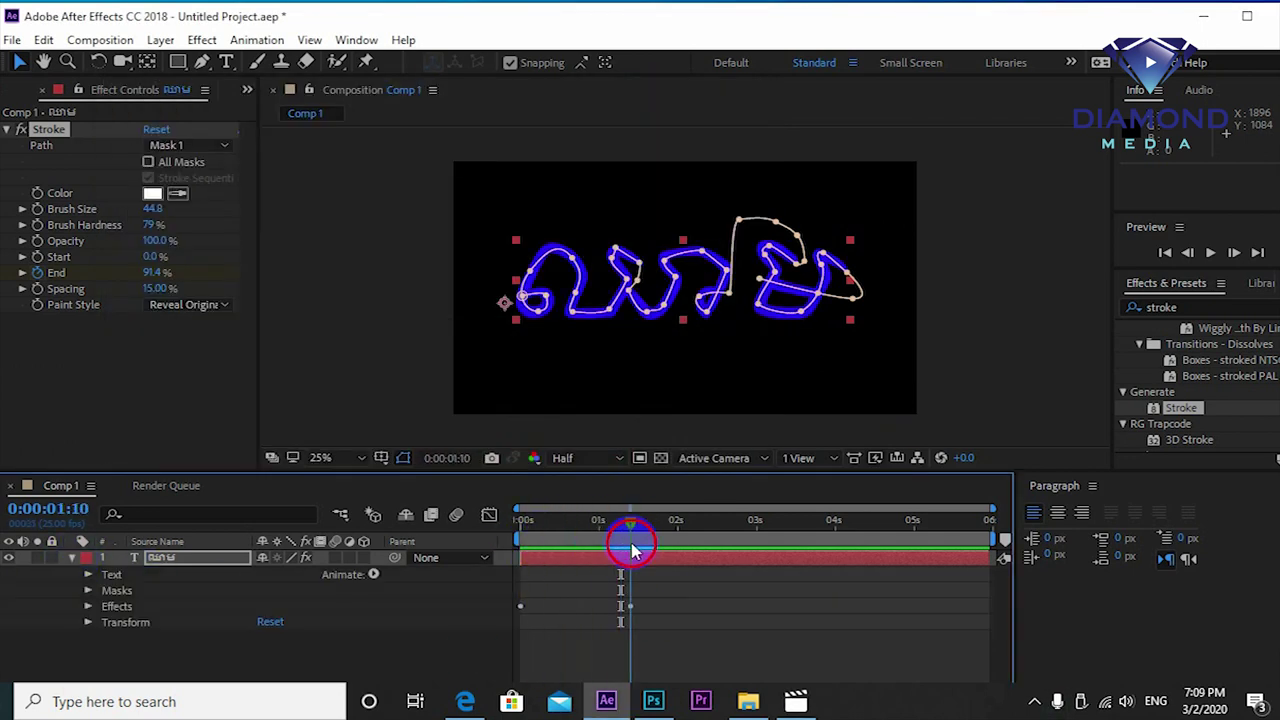
left_click(201, 62)
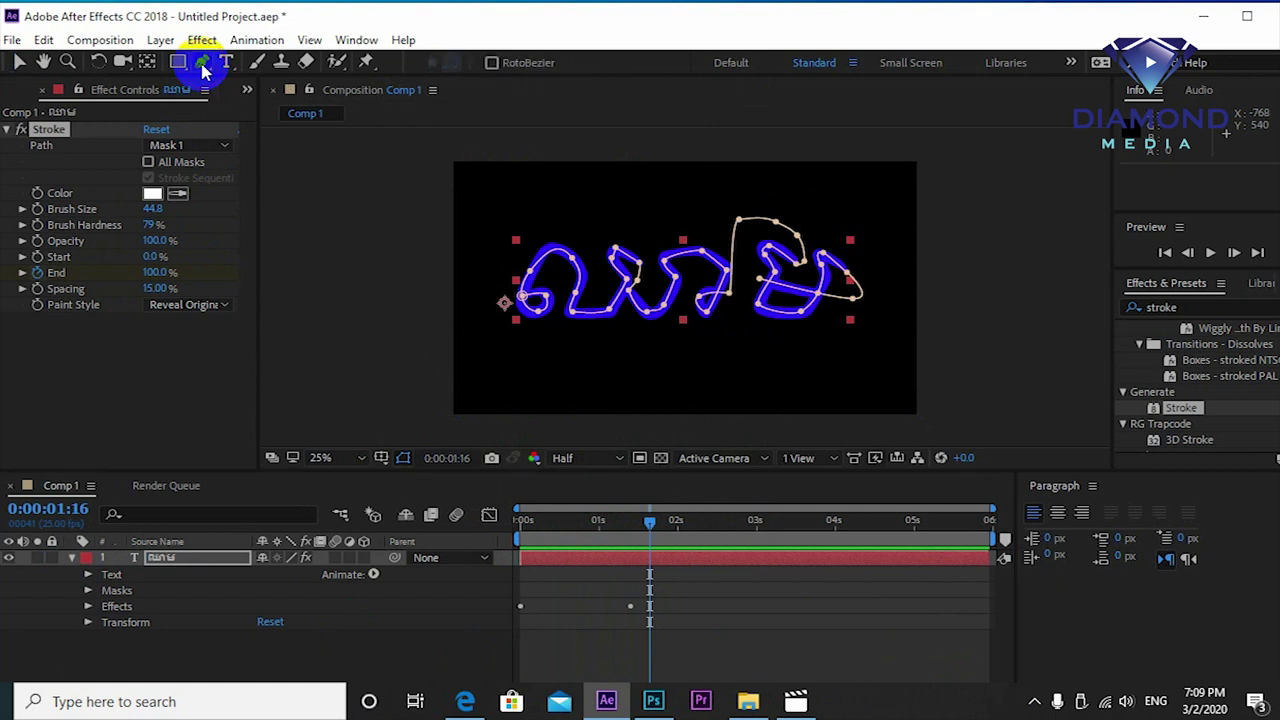
left_click(525, 302)
left_click(530, 358)
key("ctrl+z")
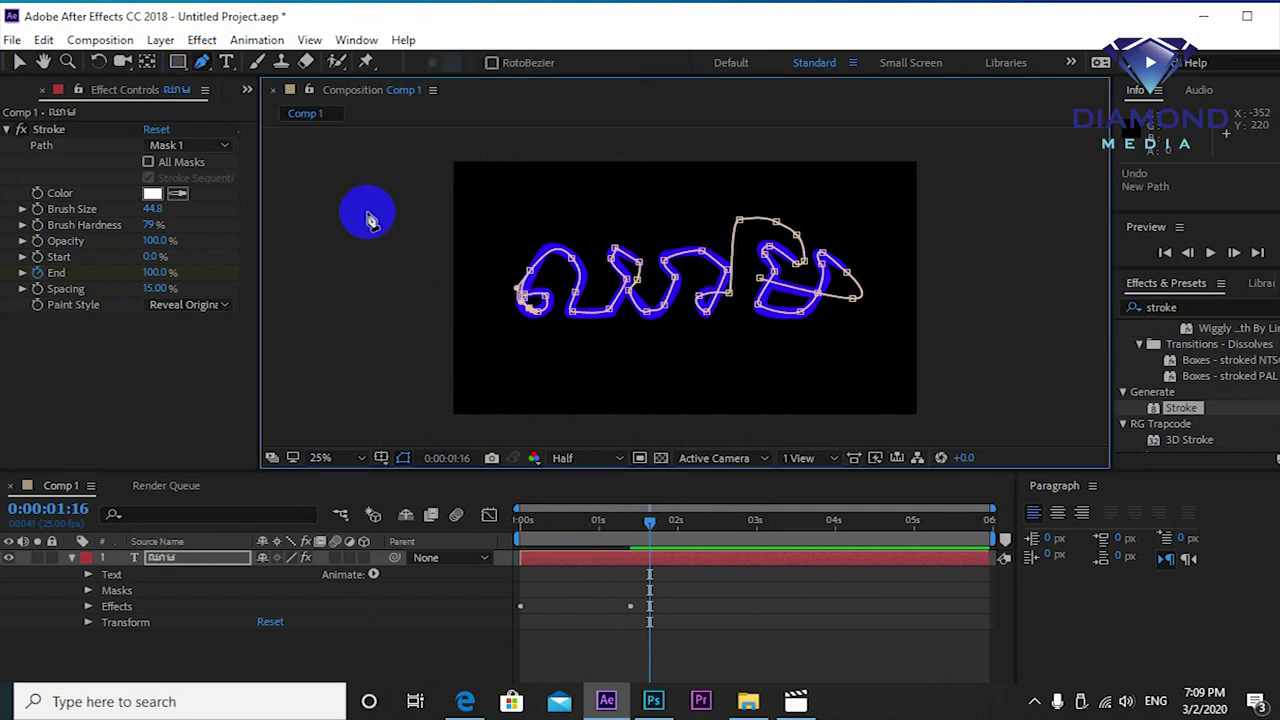
left_click(160, 40)
mouse_move(170, 57)
left_click(495, 77)
type("Blood")
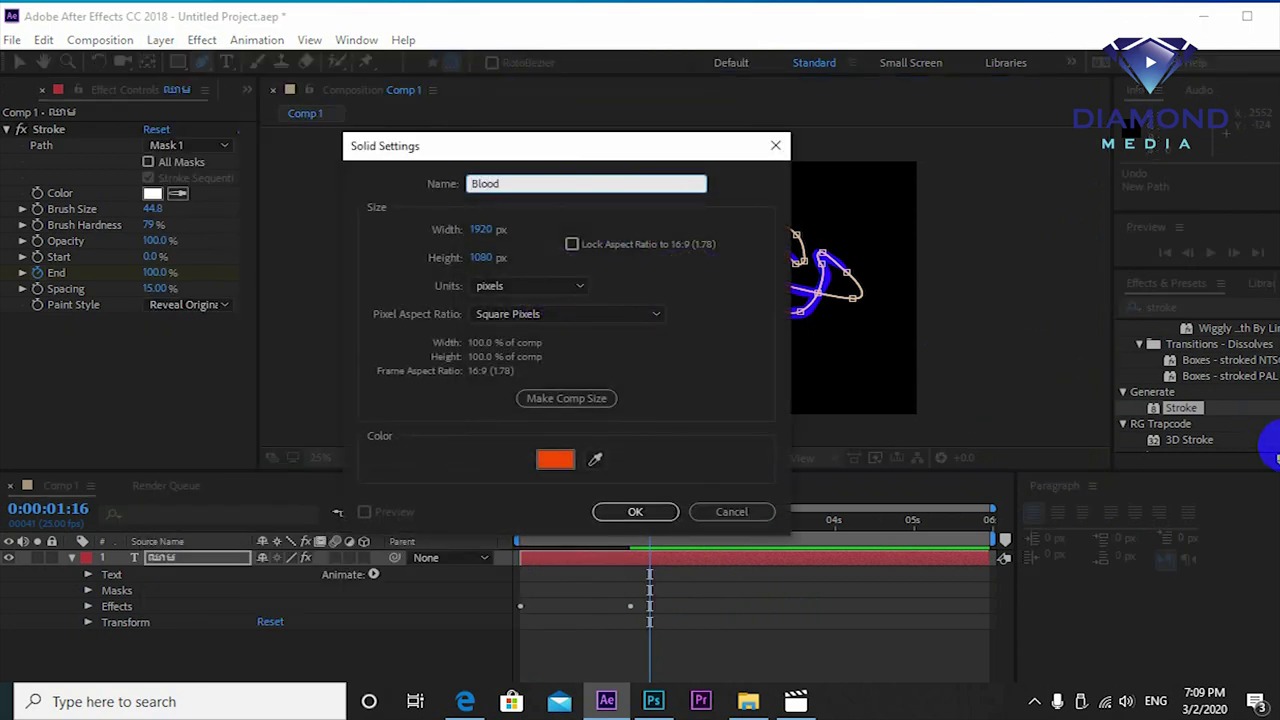
Confirm the Blood solid, hide it, and draw the first drip path under the first letter.
key("Return")
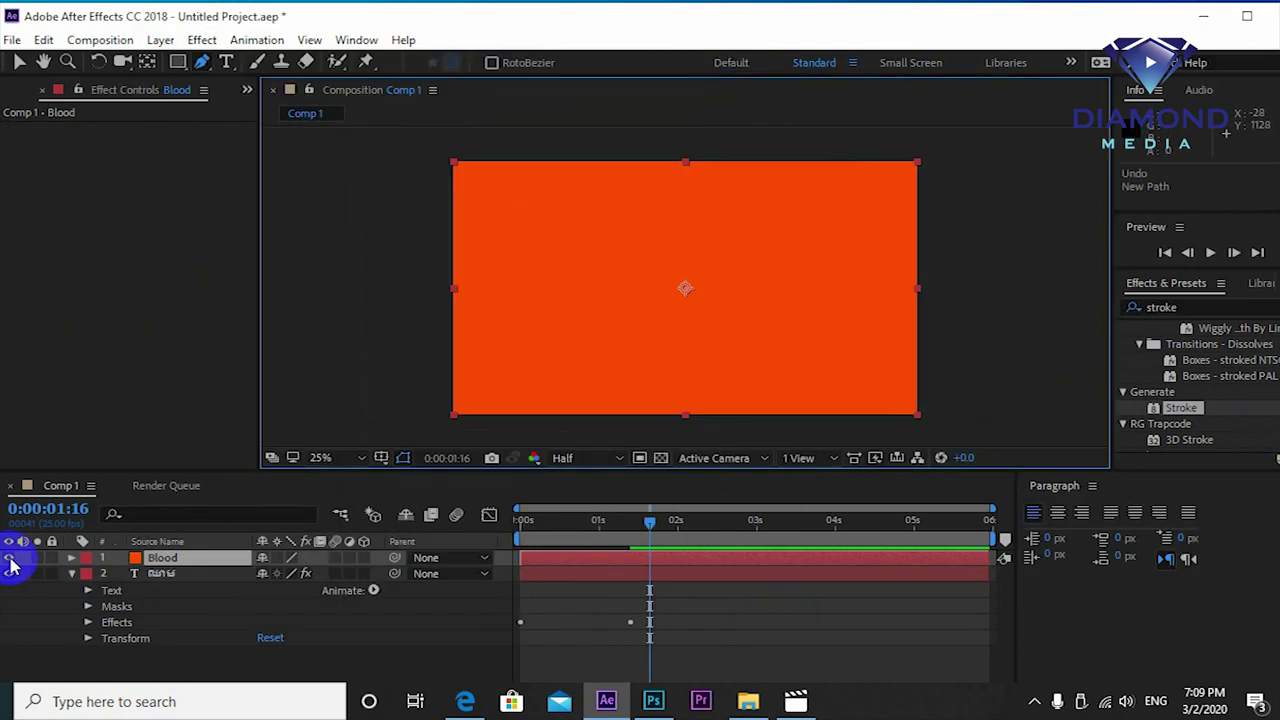
left_click(10, 560)
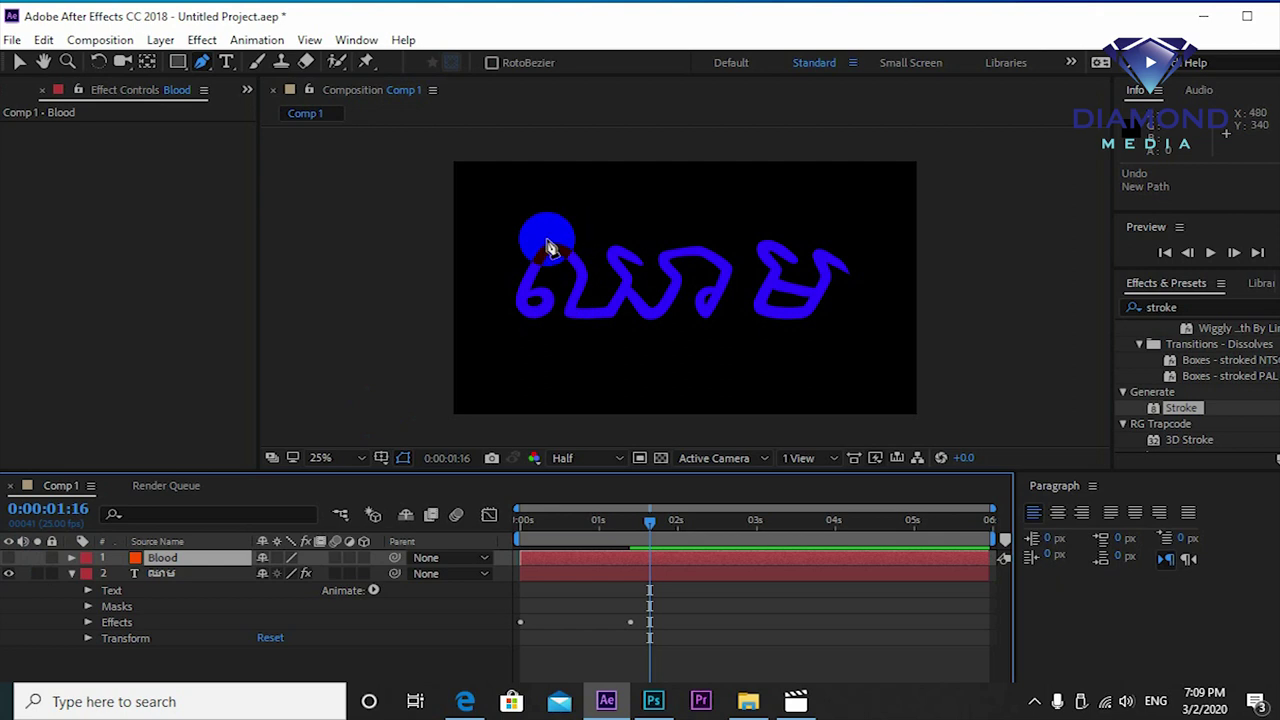
left_click(527, 309)
left_click(525, 355)
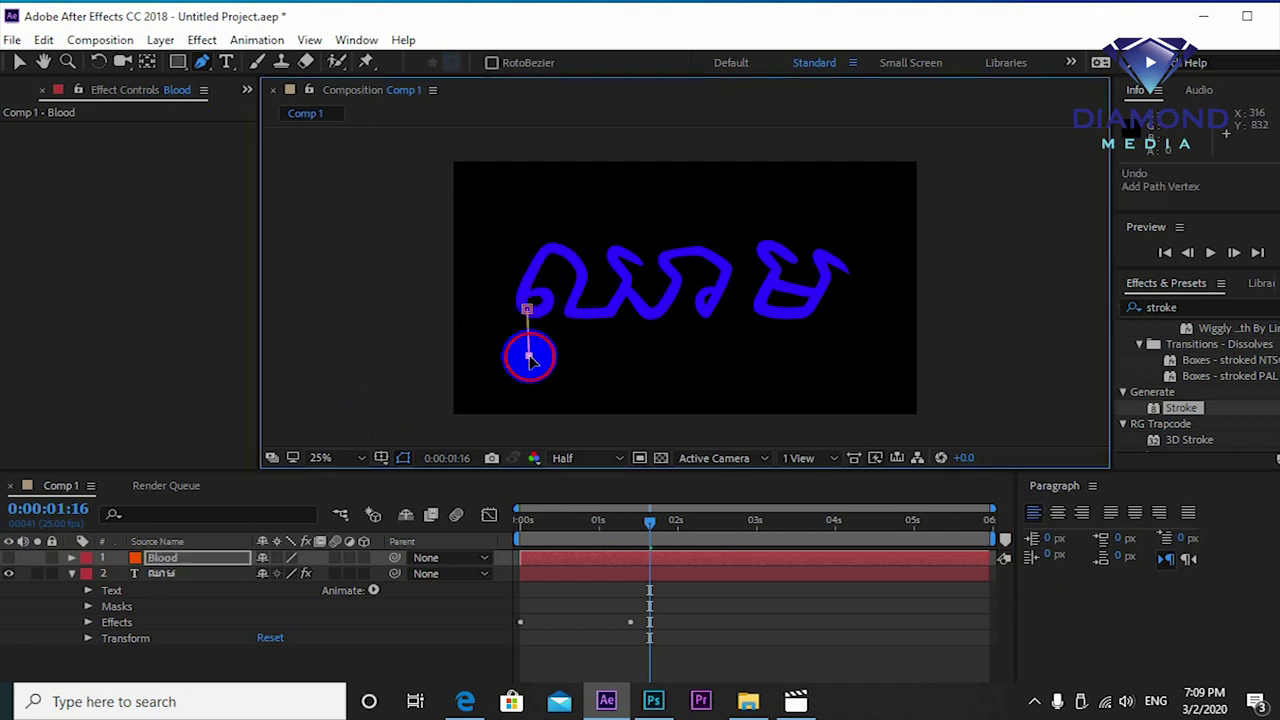
left_click(733, 567)
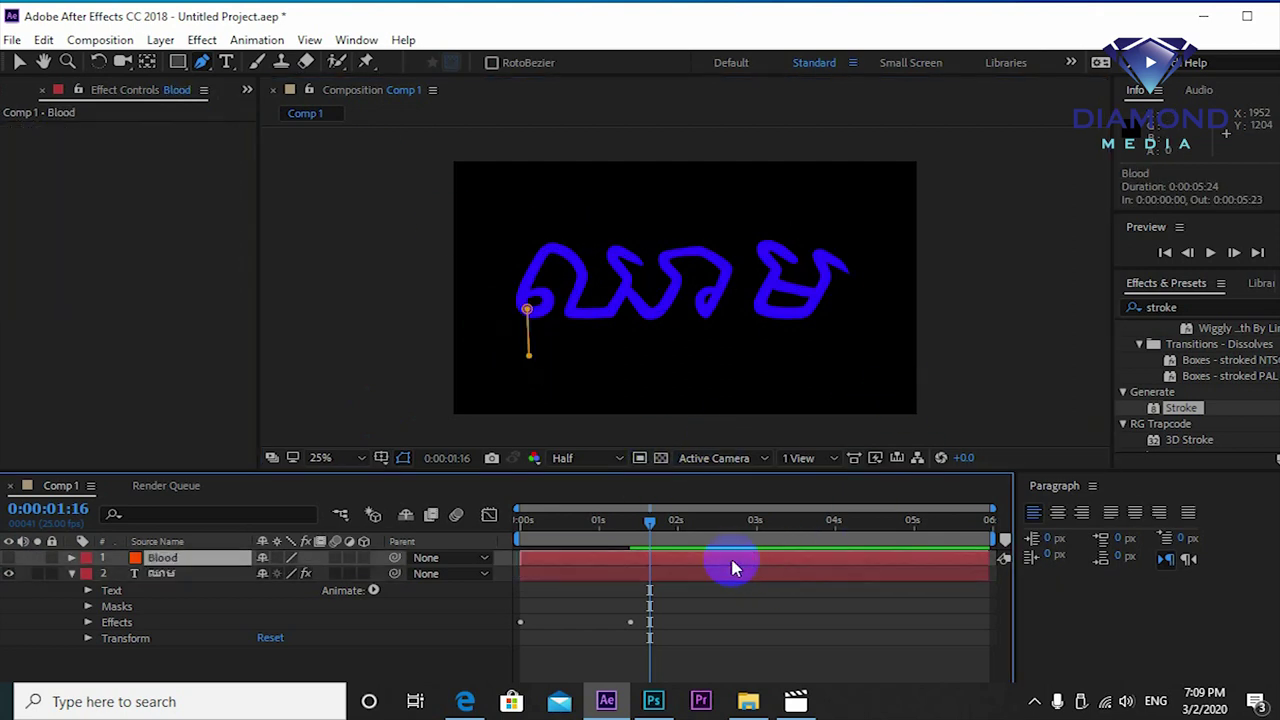
Draw more two-point vertical drip paths under the middle letters.
left_click(582, 289)
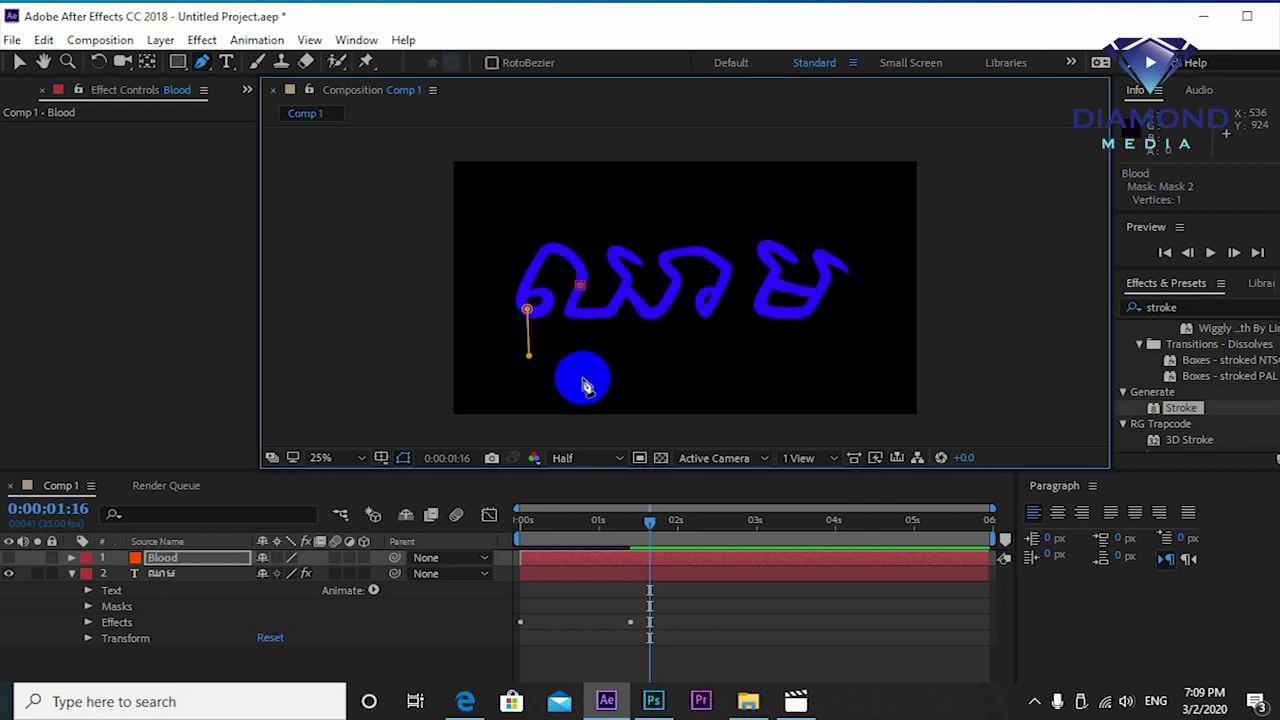
left_click(686, 578)
left_click(615, 300)
left_click(615, 352)
left_click(718, 578)
left_click(638, 305)
left_click(640, 338)
left_click(714, 293)
left_click(709, 362)
Fix a misplaced drip point and draw the remaining drips down to the final letter.
key("ctrl+z")
left_click(717, 352)
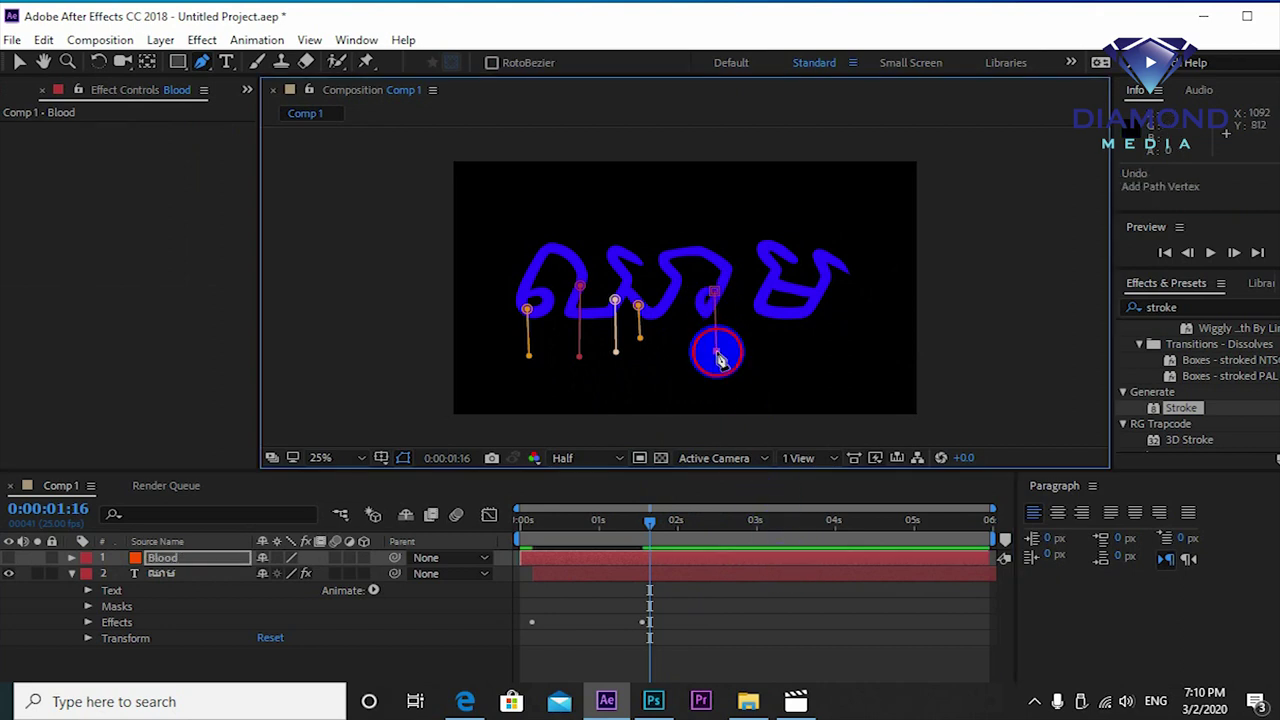
left_click(766, 578)
left_click(758, 308)
left_click(758, 337)
left_click(808, 578)
left_click(813, 296)
left_click(815, 362)
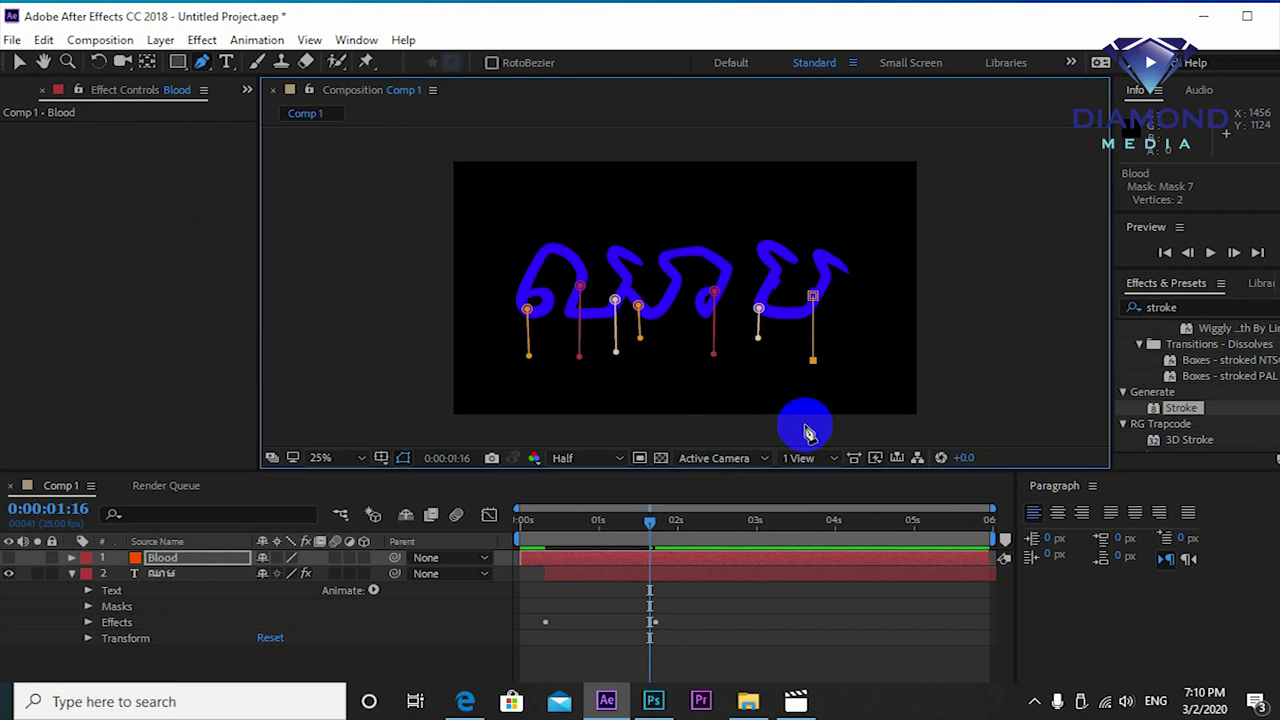
Drag the Stroke effect onto the Blood layer and make the layer visible again.
left_click_drag(729, 473, 738, 362)
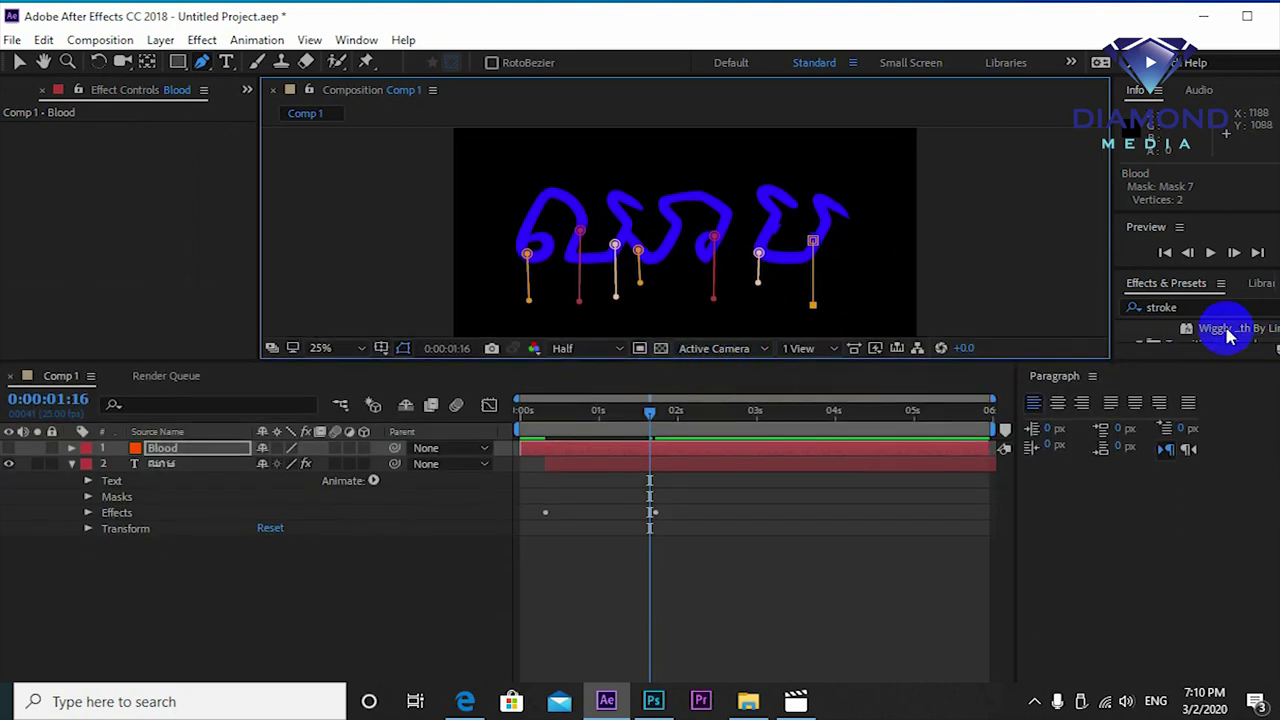
left_click_drag(1160, 362, 1157, 541)
key("v")
left_click_drag(1170, 445, 648, 621)
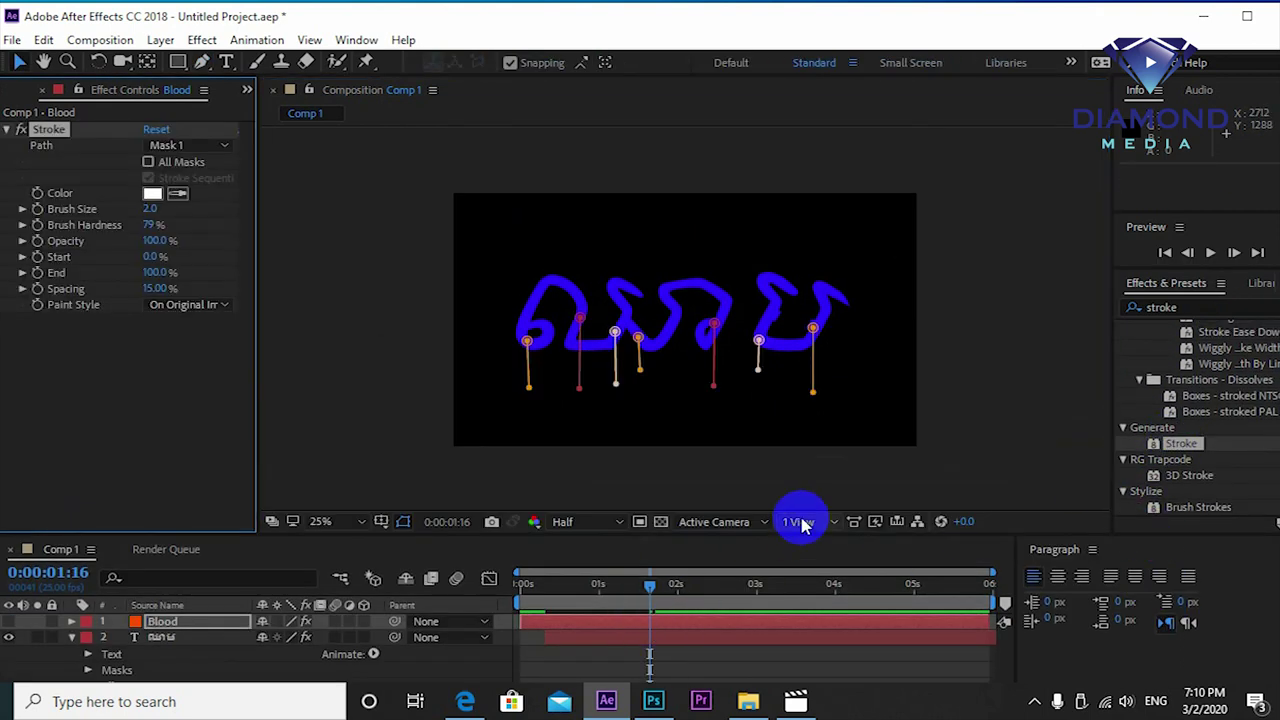
left_click_drag(429, 533, 430, 427)
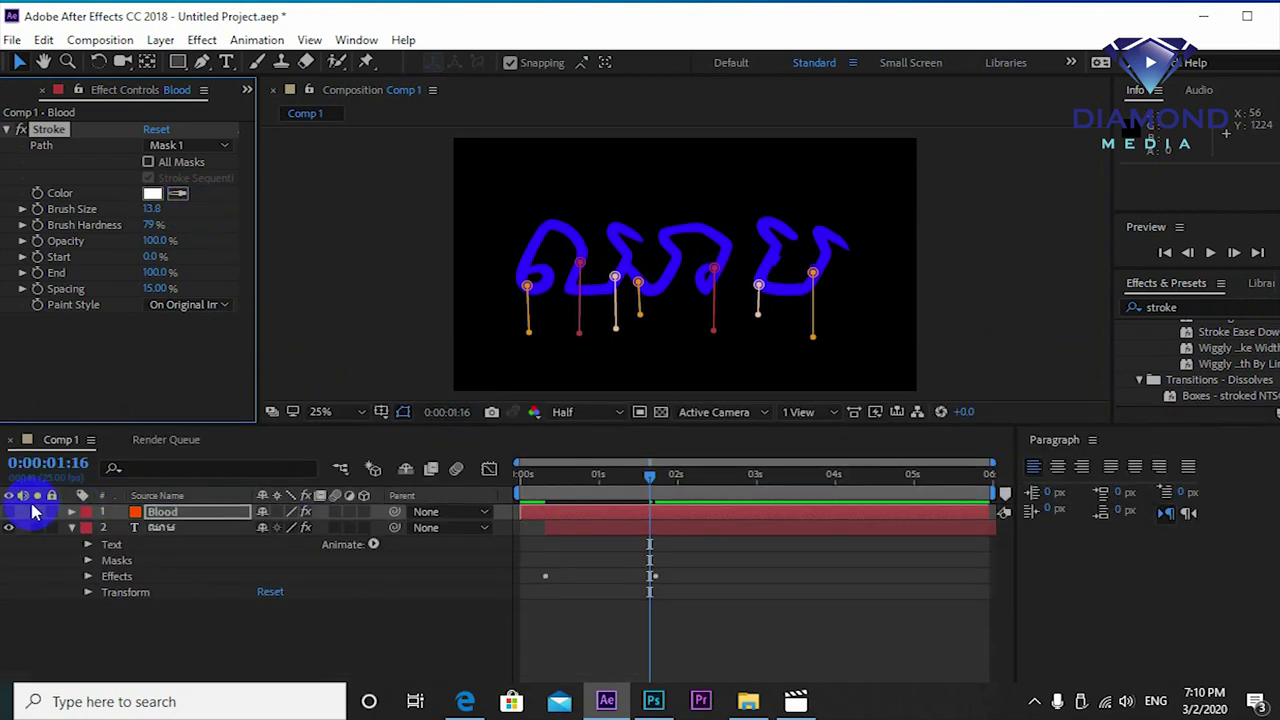
left_click(10, 512)
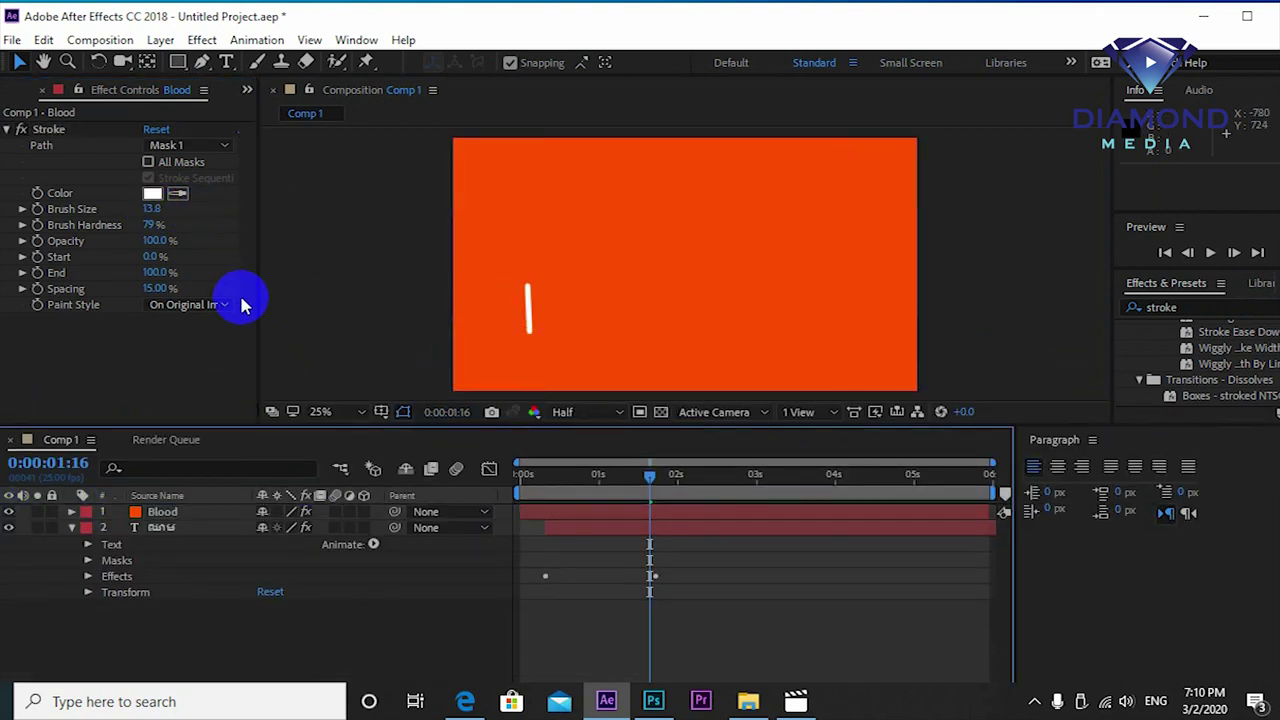
Set the Blood Stroke to On Transparent, brush size 17.6, with All Masks checked.
left_click(643, 517)
left_click(219, 307)
left_click(200, 343)
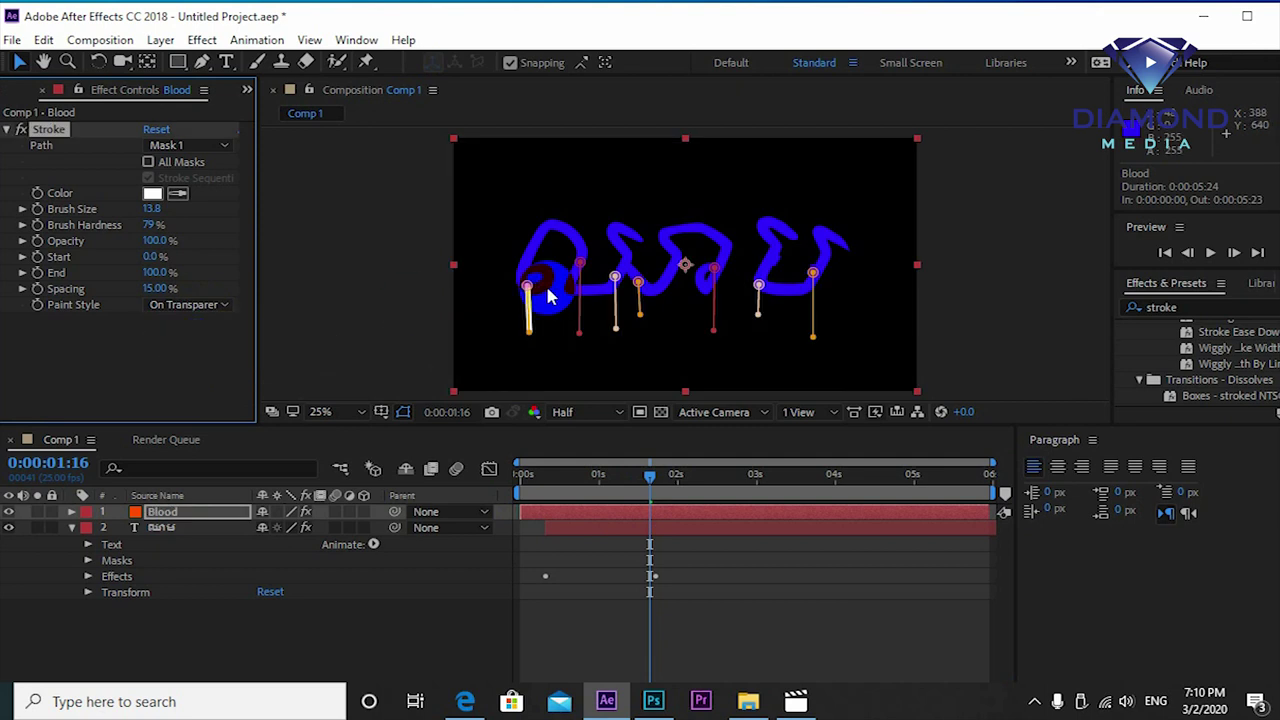
left_click_drag(151, 209, 192, 213)
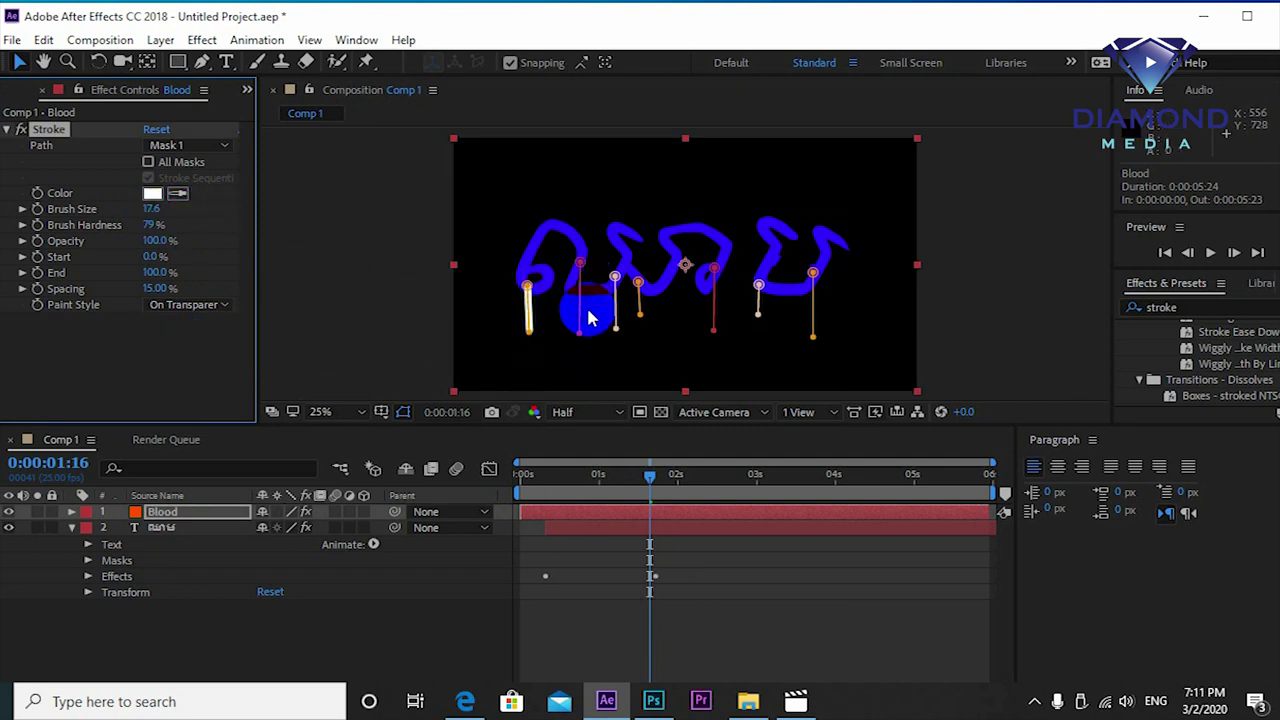
left_click(149, 162)
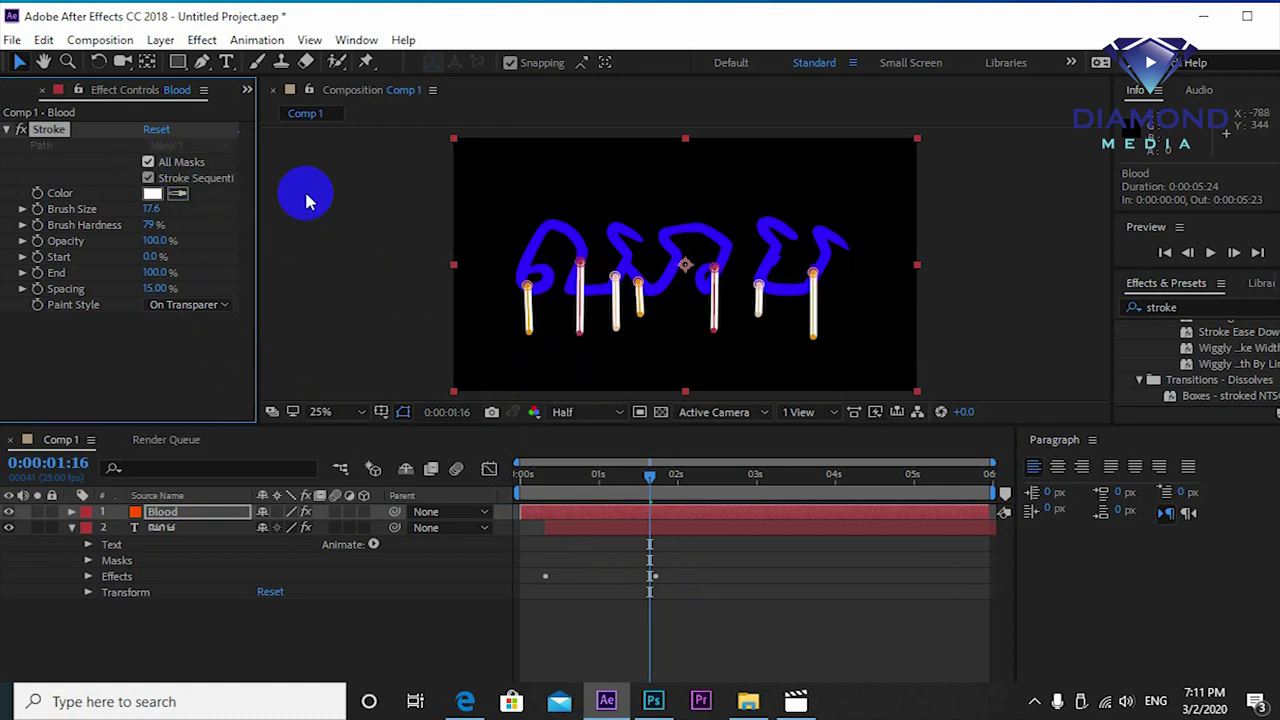
left_click_drag(596, 491, 516, 491)
Keyframe the Blood Stroke End from 0%, preview the drips drawing on, and select both layers.
left_click(537, 540)
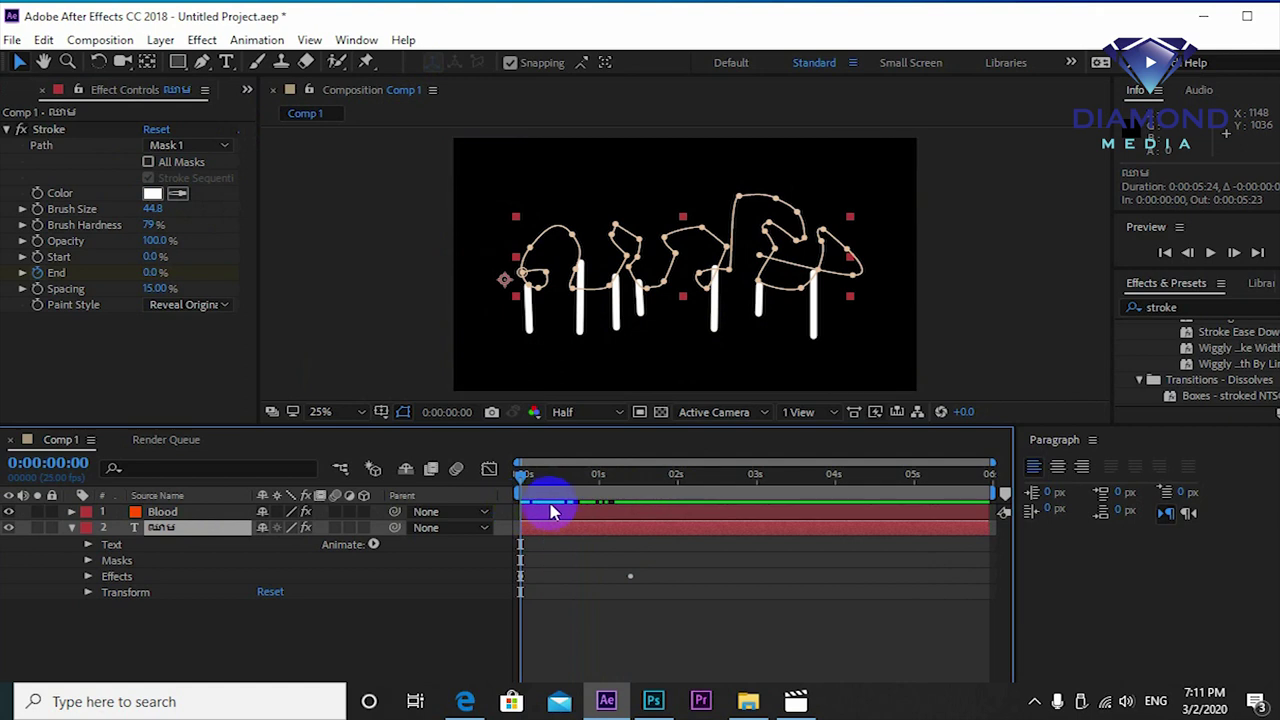
left_click(557, 512)
left_click(37, 272)
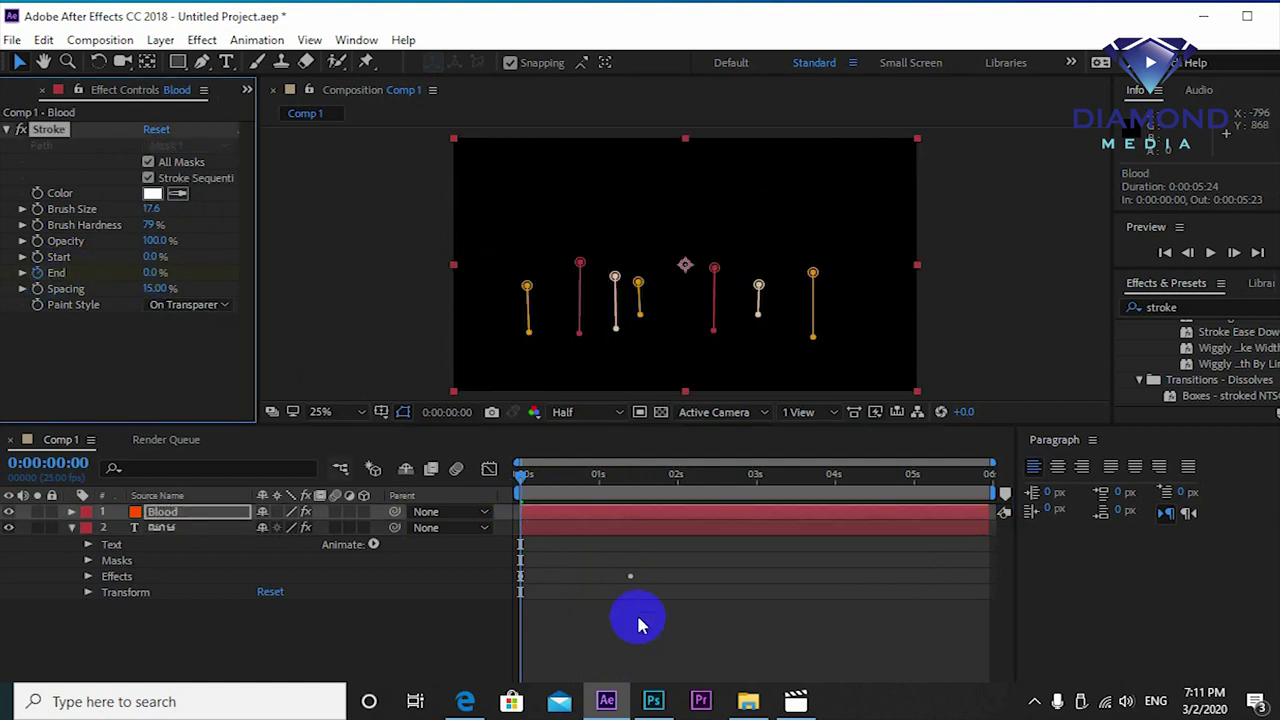
left_click(638, 476)
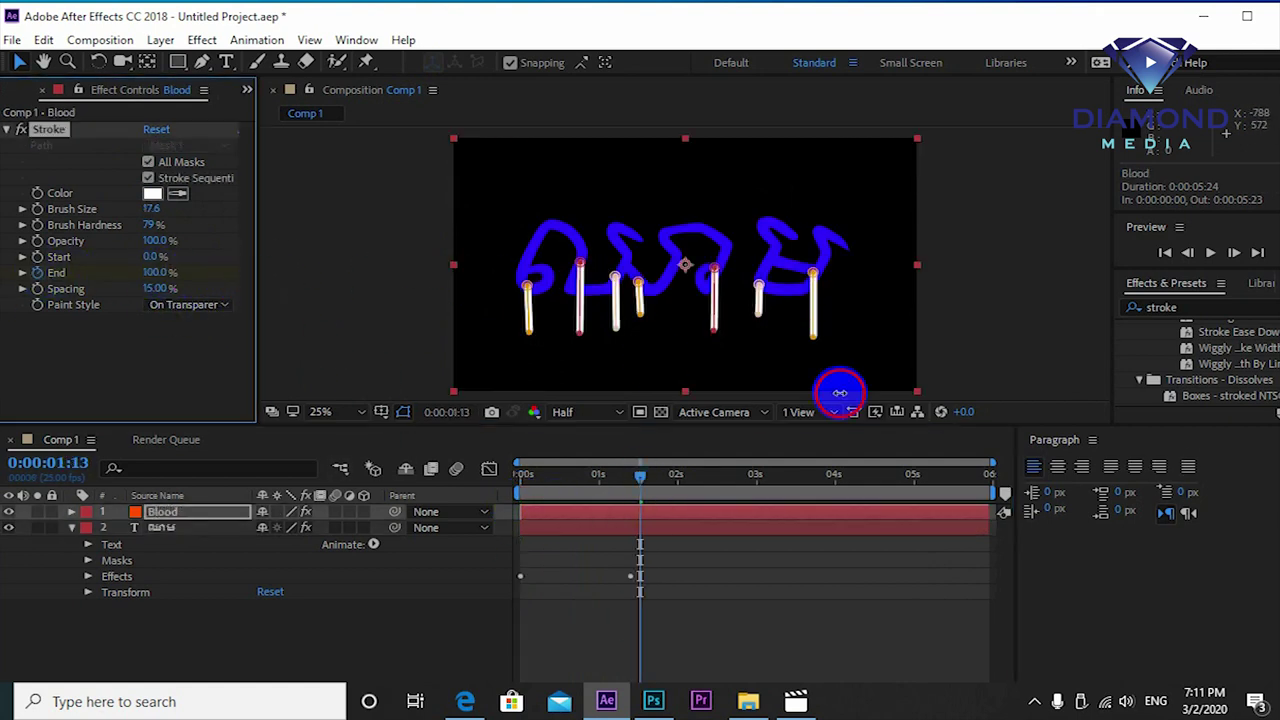
key("space")
mouse_move(543, 476)
left_mouse_down()
mouse_move(593, 523)
mouse_move(620, 491)
left_mouse_up()
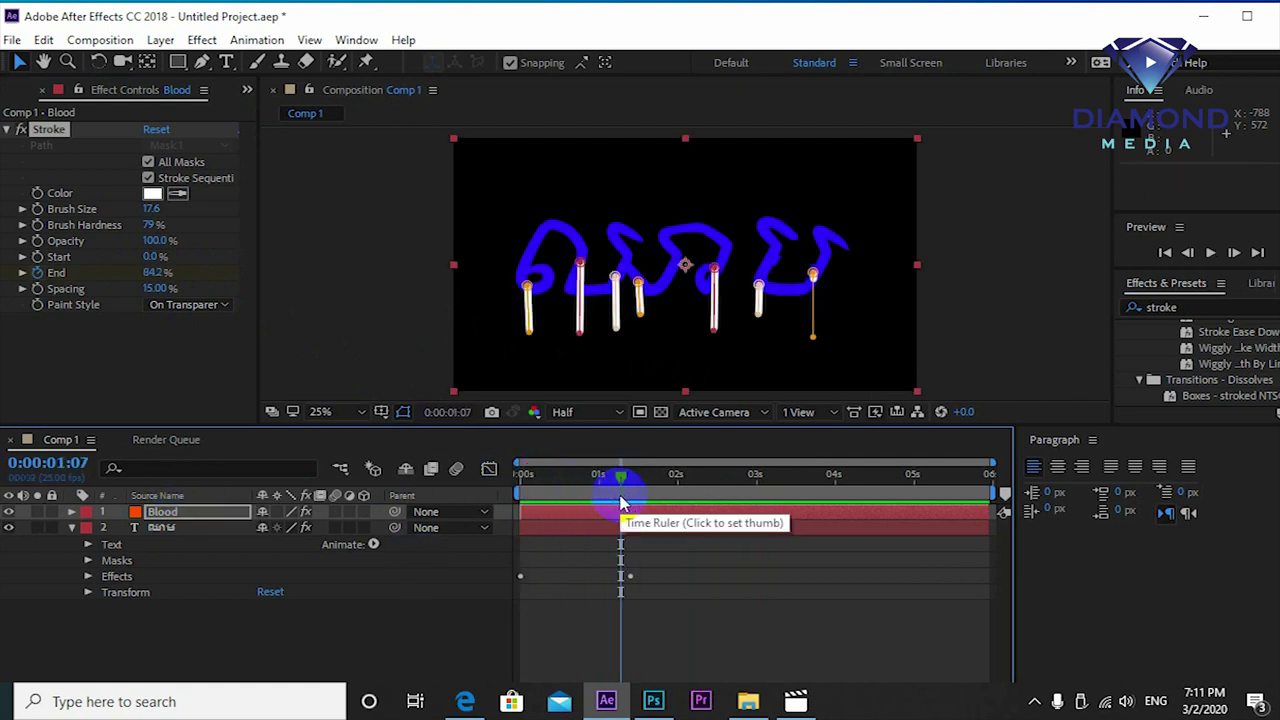
key("ctrl+a")
Pre-compose the selected Blood and Khmer text layers into a precomp named Blood Title.
right_click(569, 560)
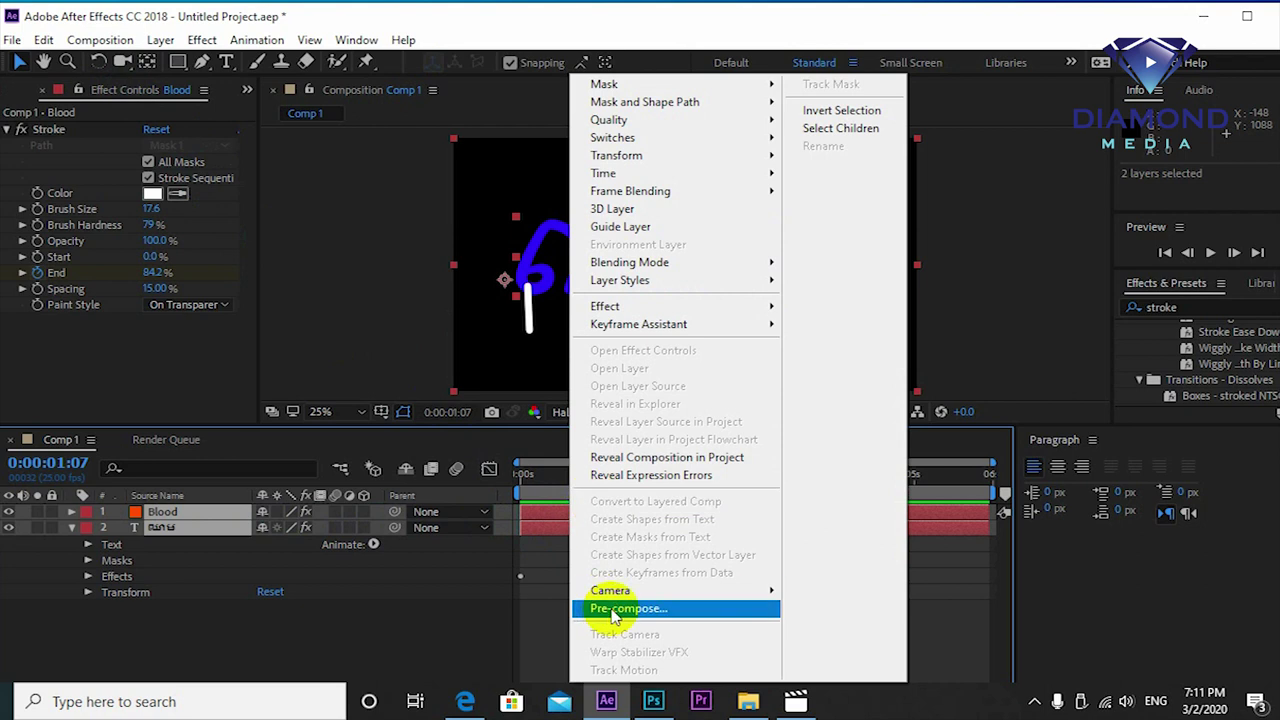
left_click(625, 610)
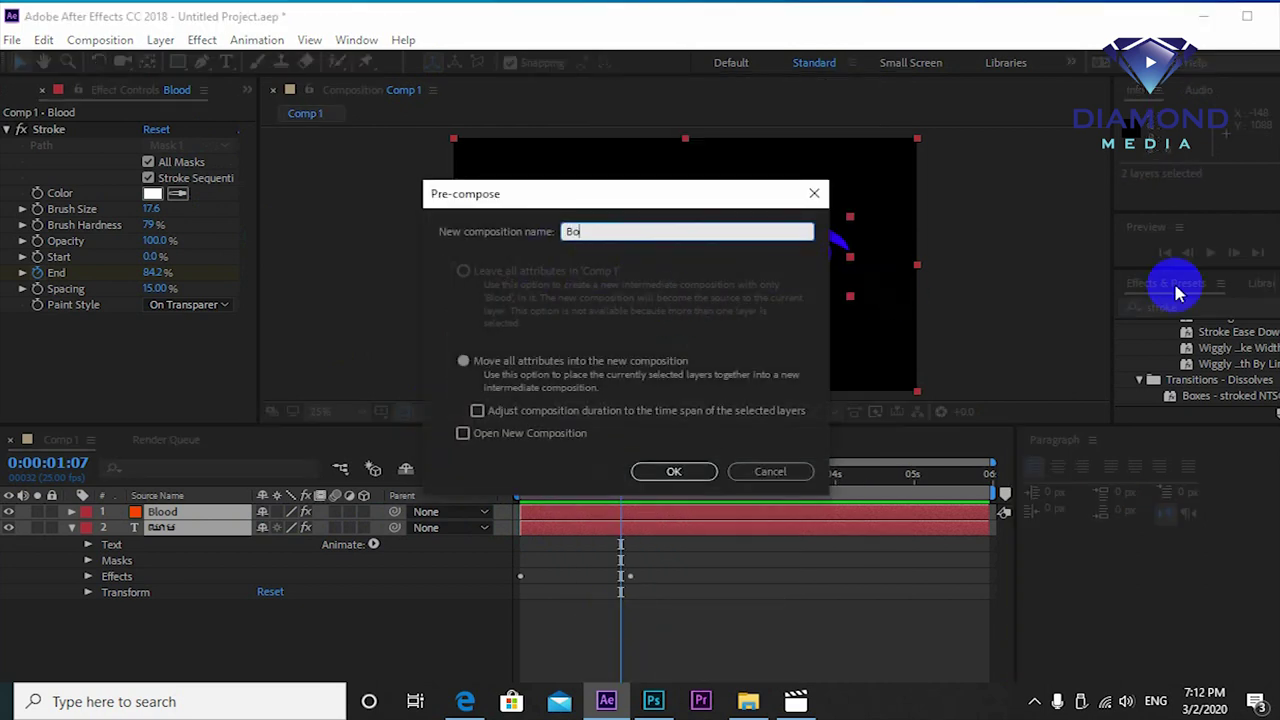
type("lood Title")
left_click(700, 472)
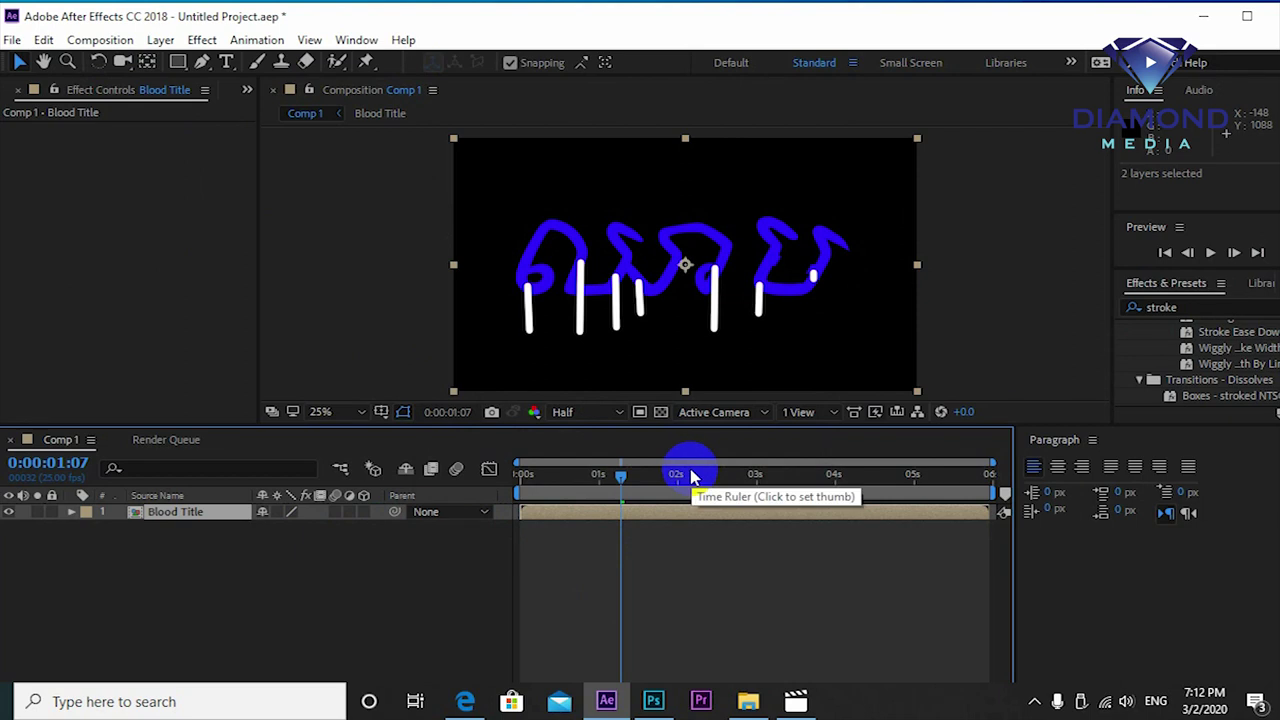
Reopen Pre-compose on the Blood Title layer and cancel without creating another precomp.
right_click(943, 510)
left_click(630, 607)
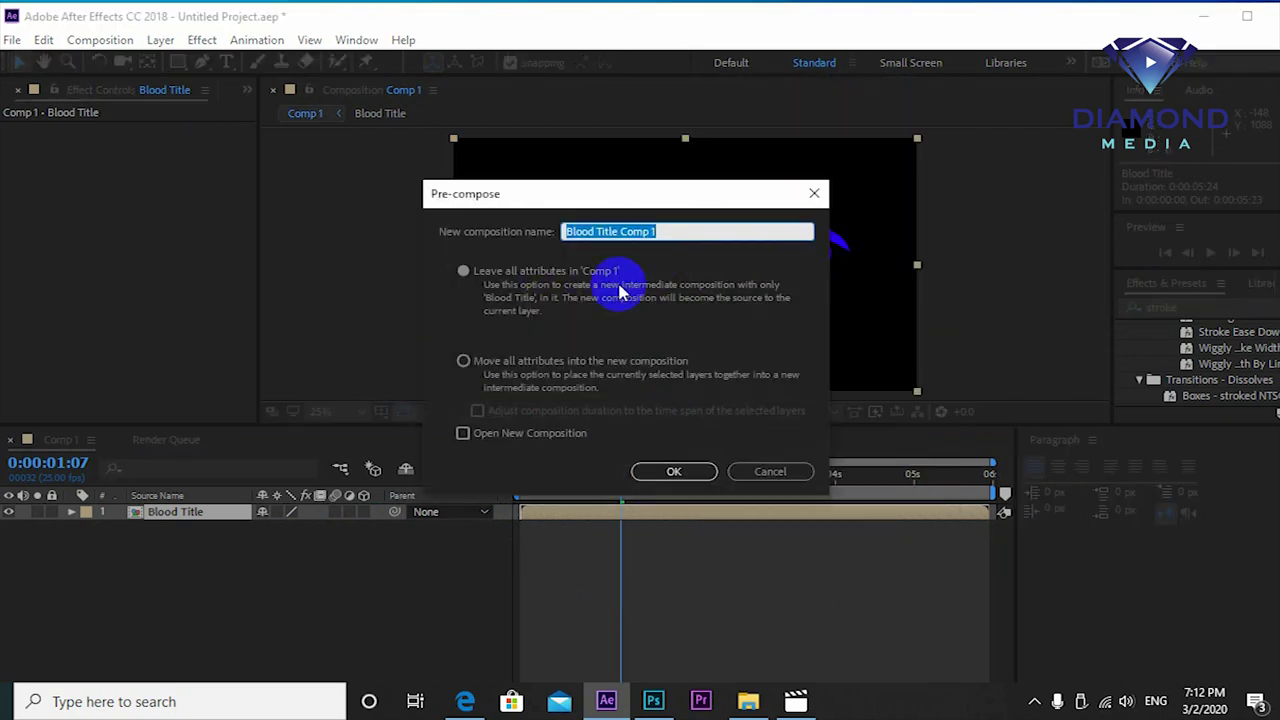
left_click(765, 470)
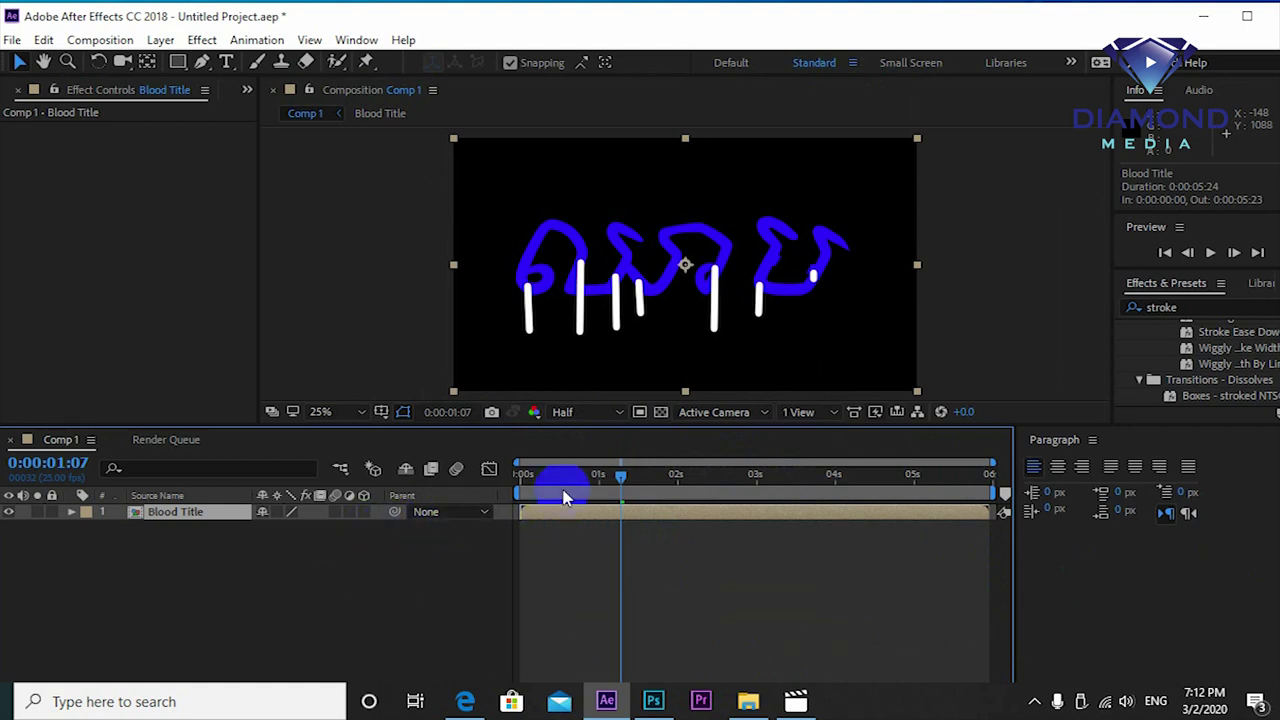
At 0:00:01:14, search Effects & Presets for Gradient Ramp and apply it to Blood Title.
left_click_drag(565, 498, 643, 500)
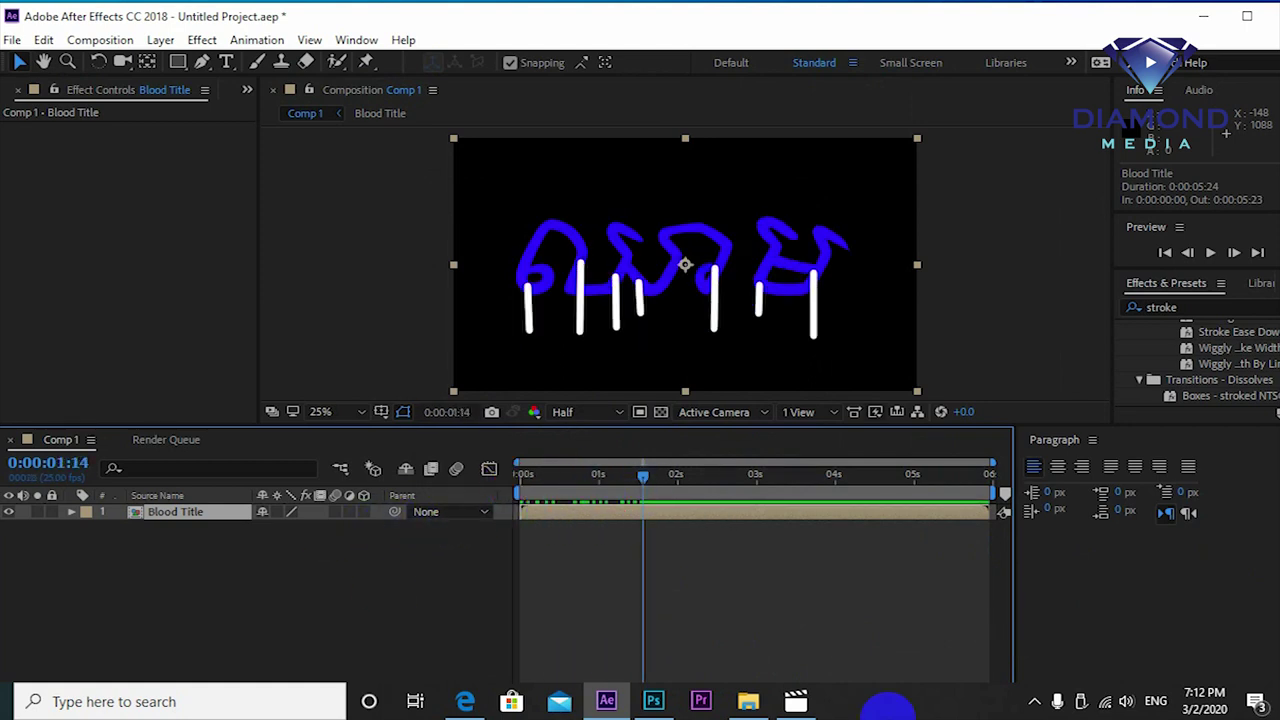
left_click(1210, 302)
key("BackSpace")
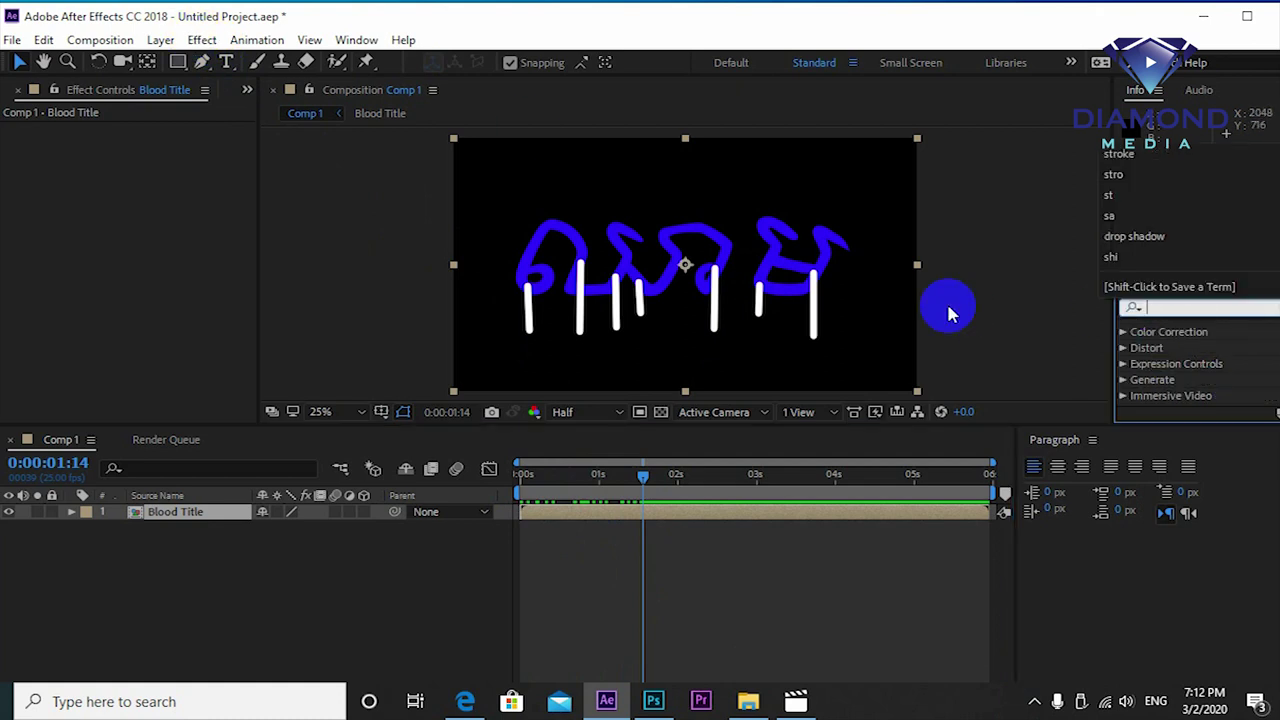
type("Gradi")
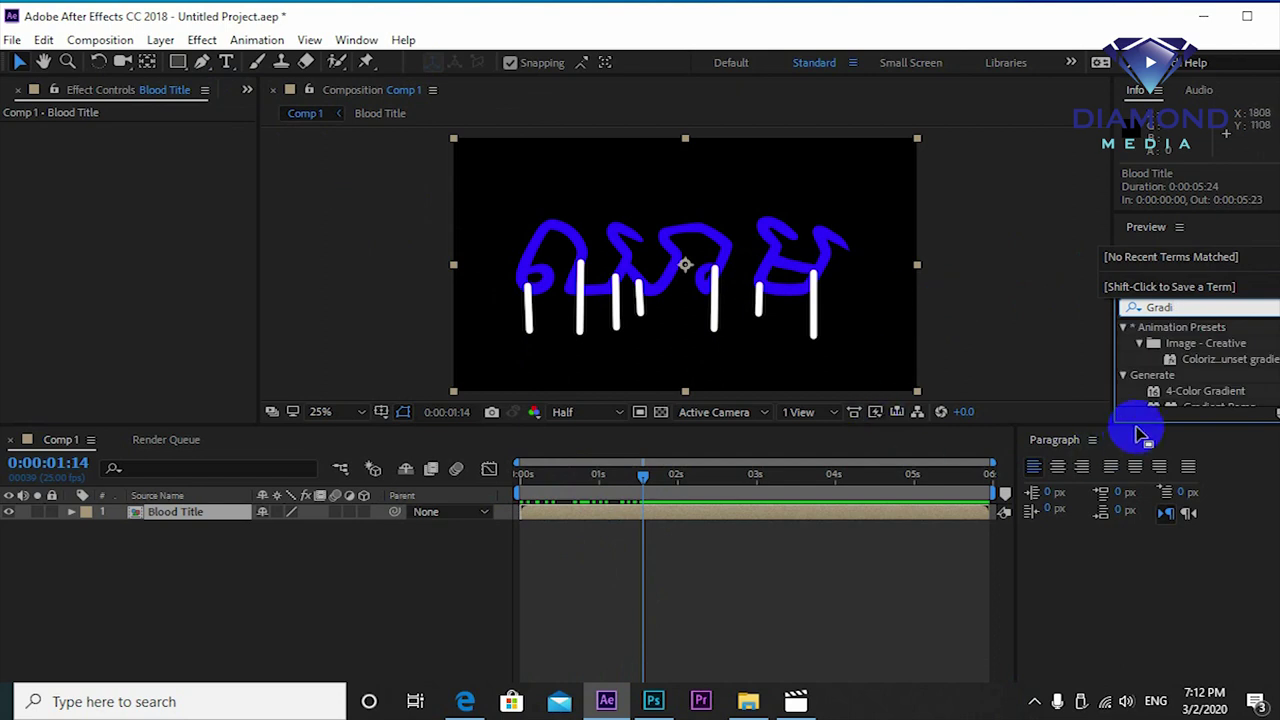
left_click_drag(1137, 428, 1100, 500)
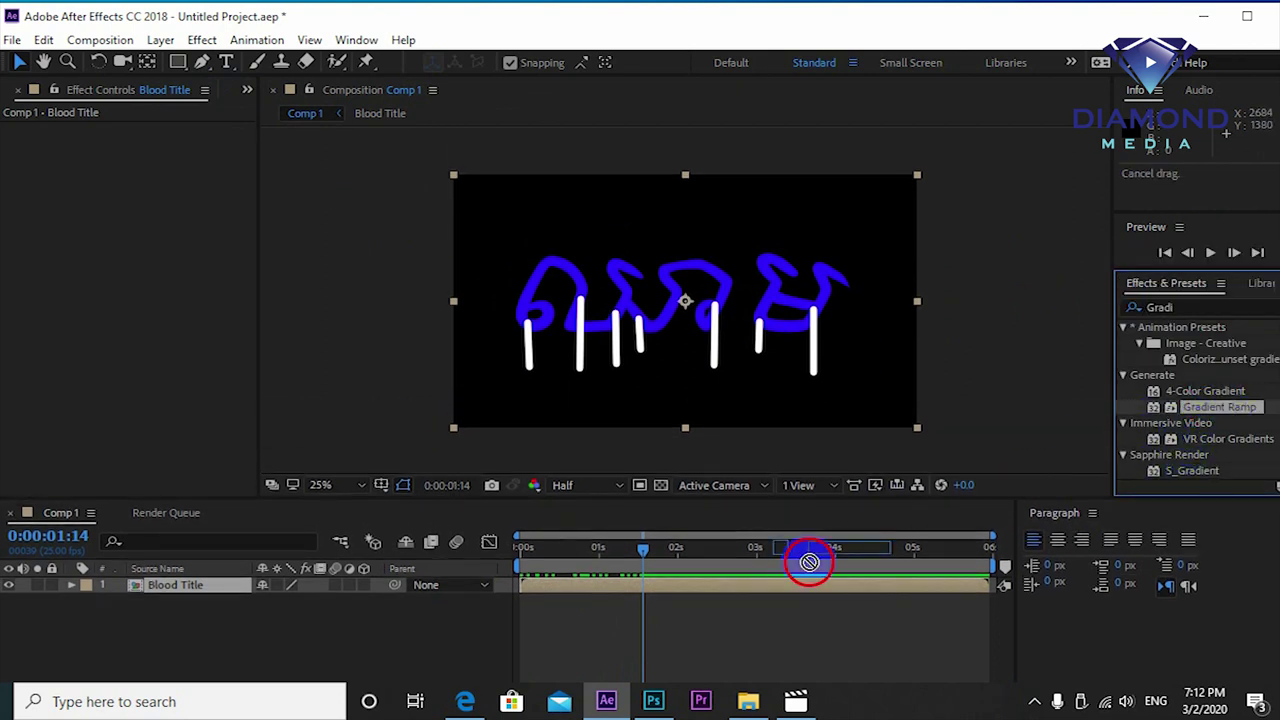
left_click_drag(1220, 407, 673, 590)
Set the Gradient Ramp end colour to FF0000 and preview the red title.
left_click(152, 193)
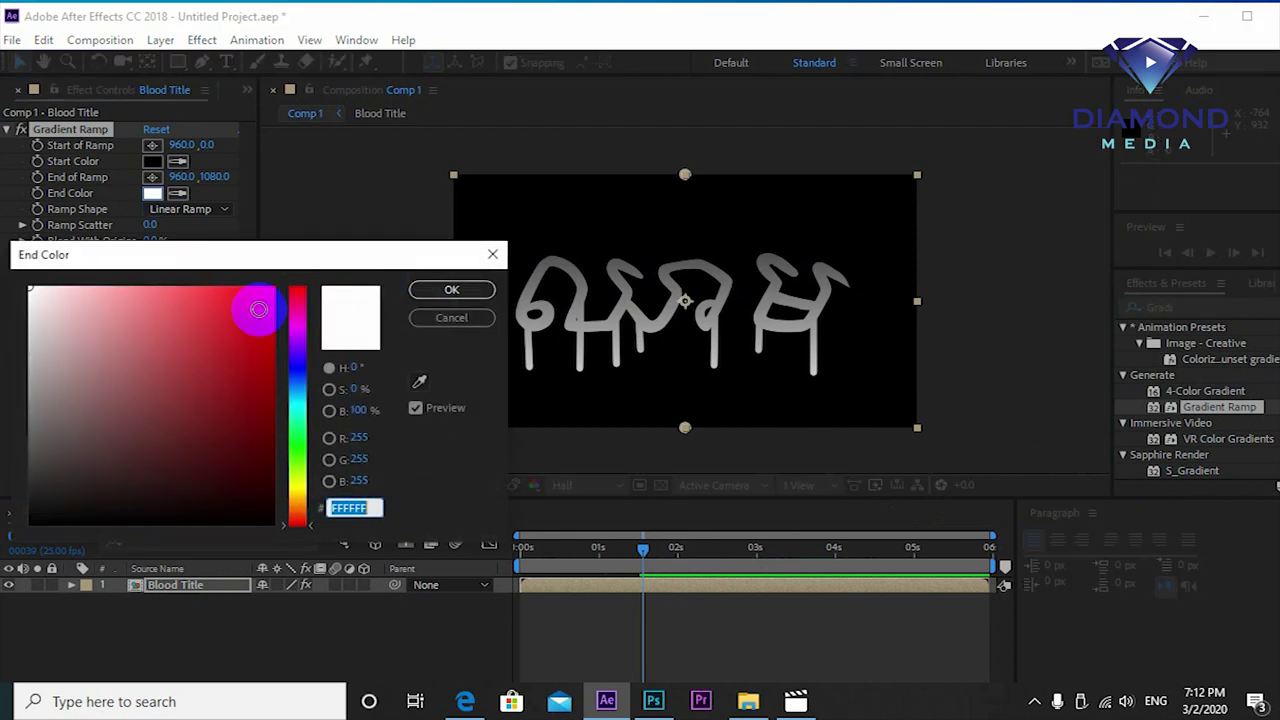
type("FF0000")
left_click(429, 286)
key("space")
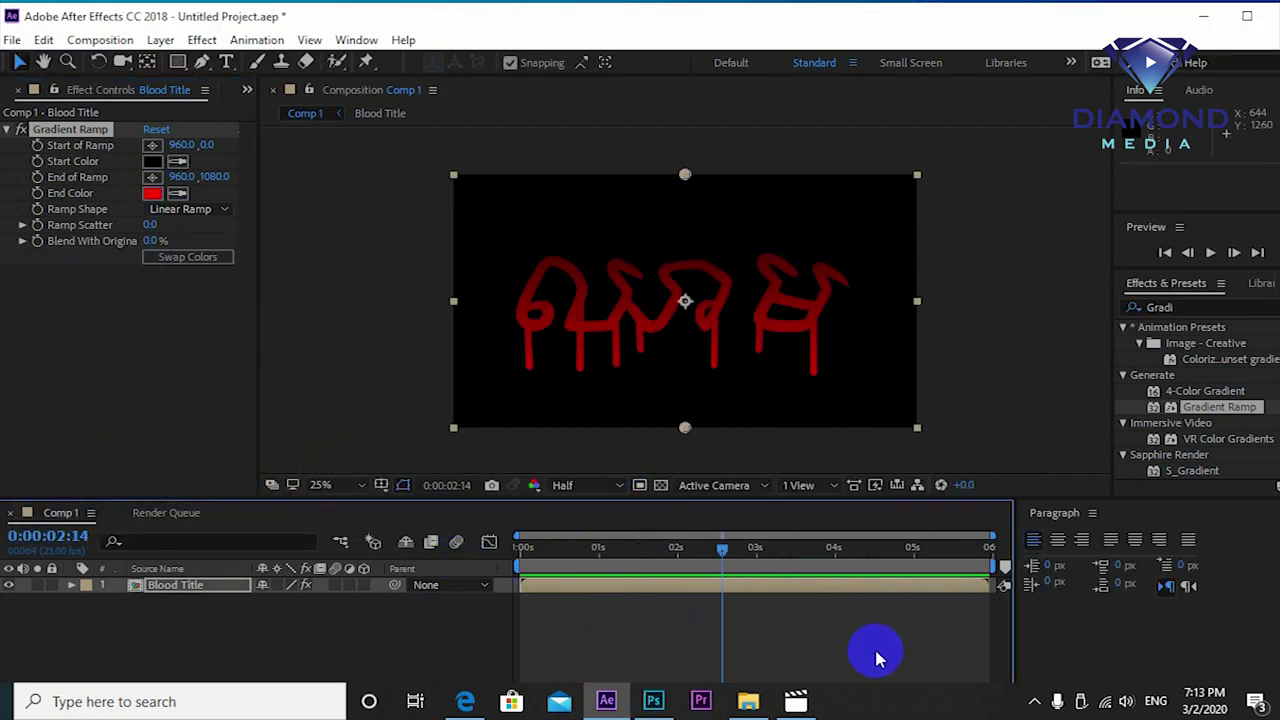
Search for Roughen Edges and apply it to the Blood Title layer.
double_click(1200, 307)
key("BackSpace")
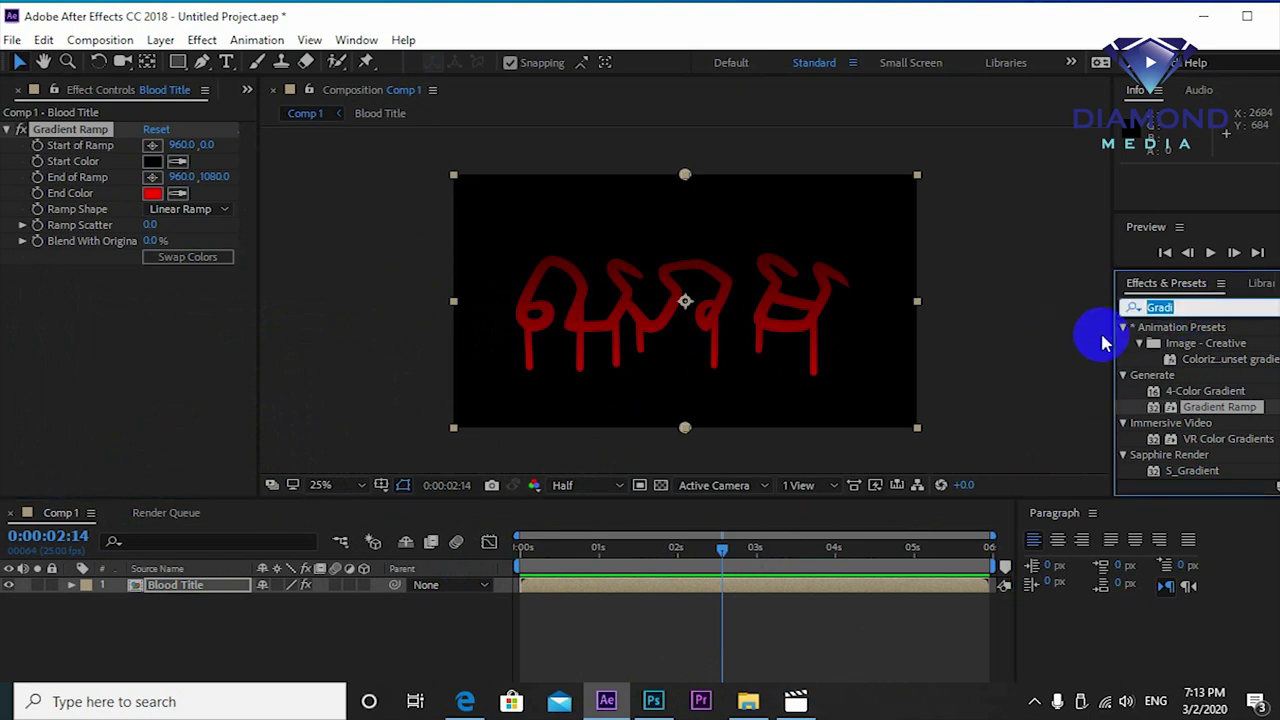
left_click(1133, 307)
left_click_drag(1117, 320, 870, 300)
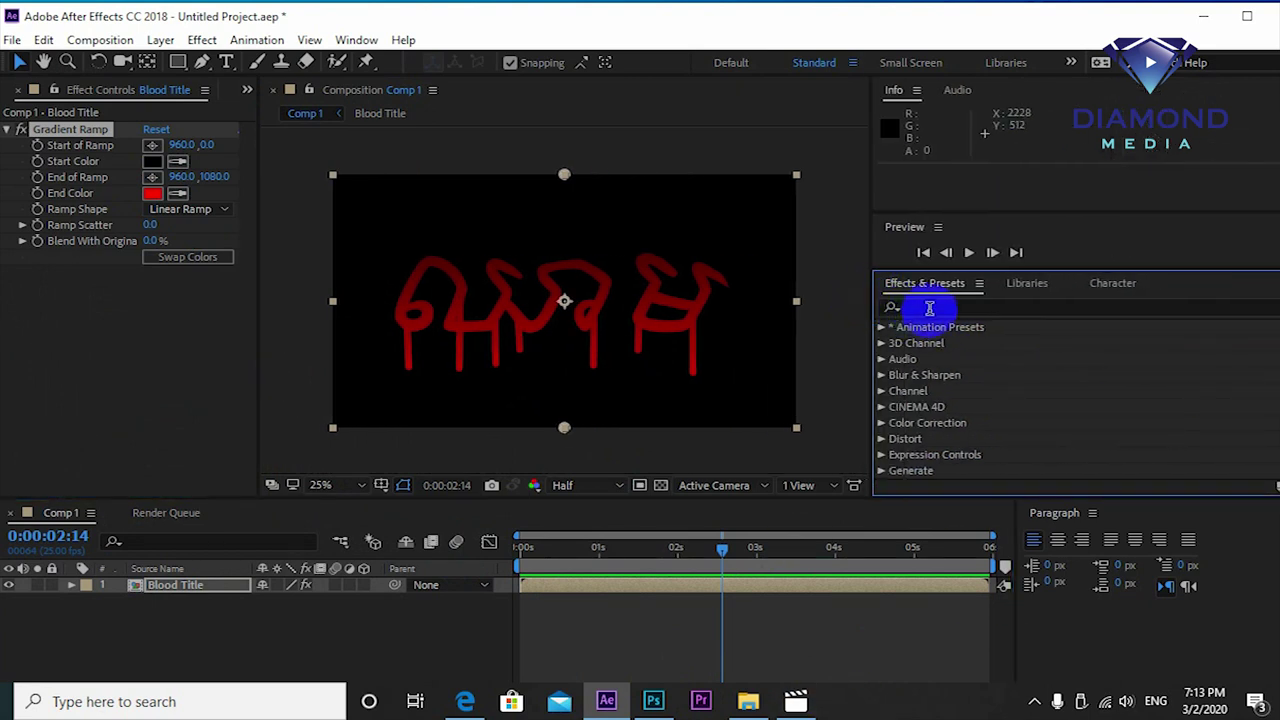
type("Hen")
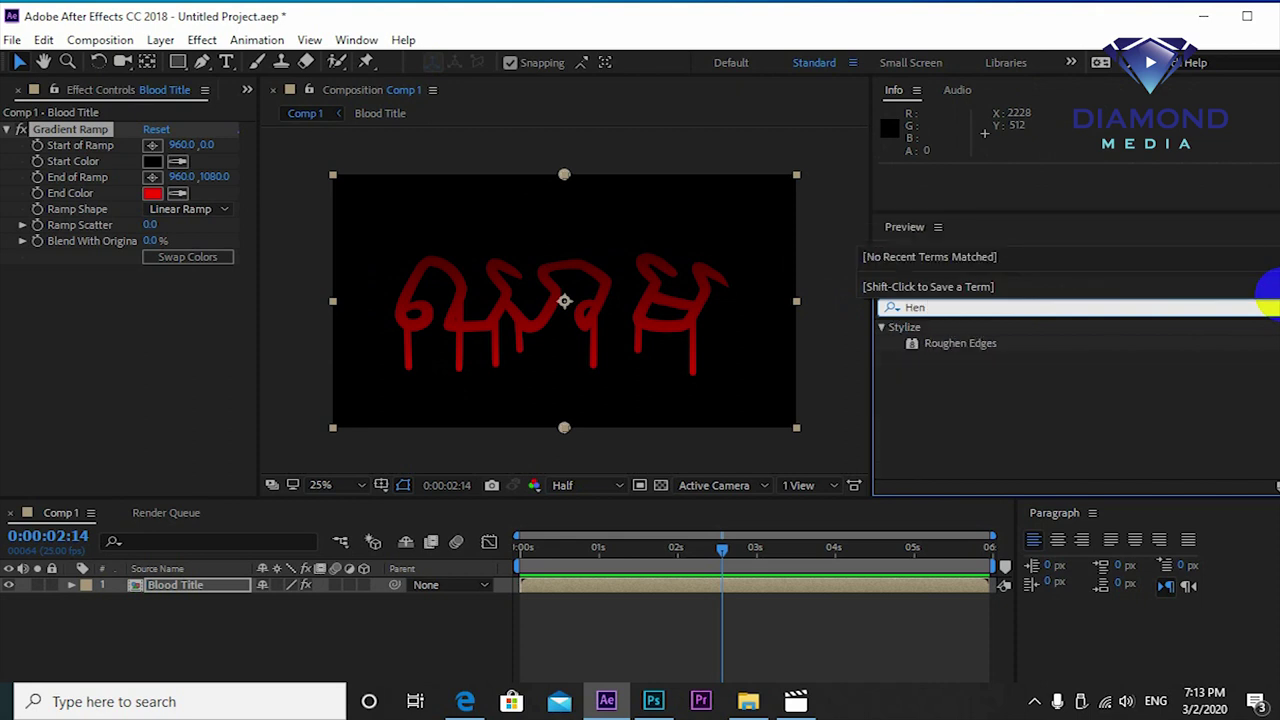
key("BackSpace")
type("Roug")
left_click_drag(900, 343, 694, 588)
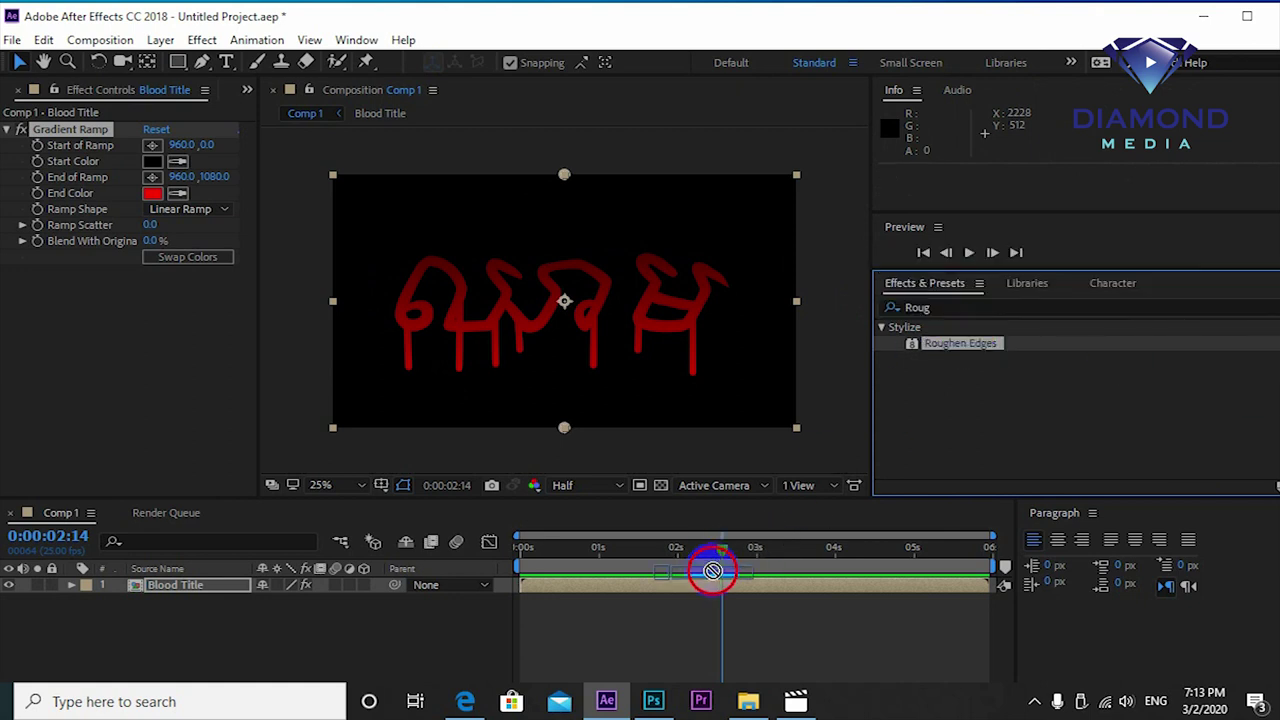
Adjust Roughen Edges to Border 37, Scale 252 and Stretch Width or Height 12.90.
left_click(160, 290)
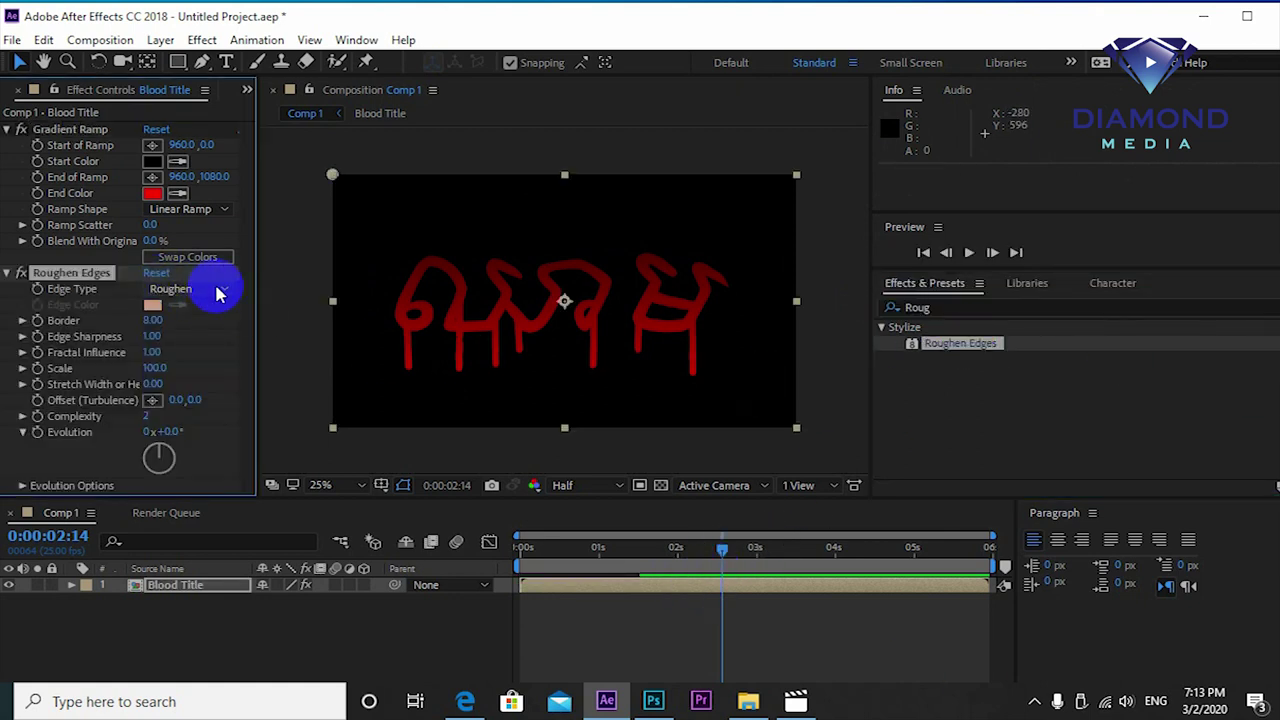
left_click_drag(257, 271, 297, 277)
mouse_move(172, 320)
left_mouse_down()
mouse_move(226, 320)
mouse_move(176, 355)
mouse_move(200, 337)
left_mouse_up()
left_click_drag(174, 383, 283, 384)
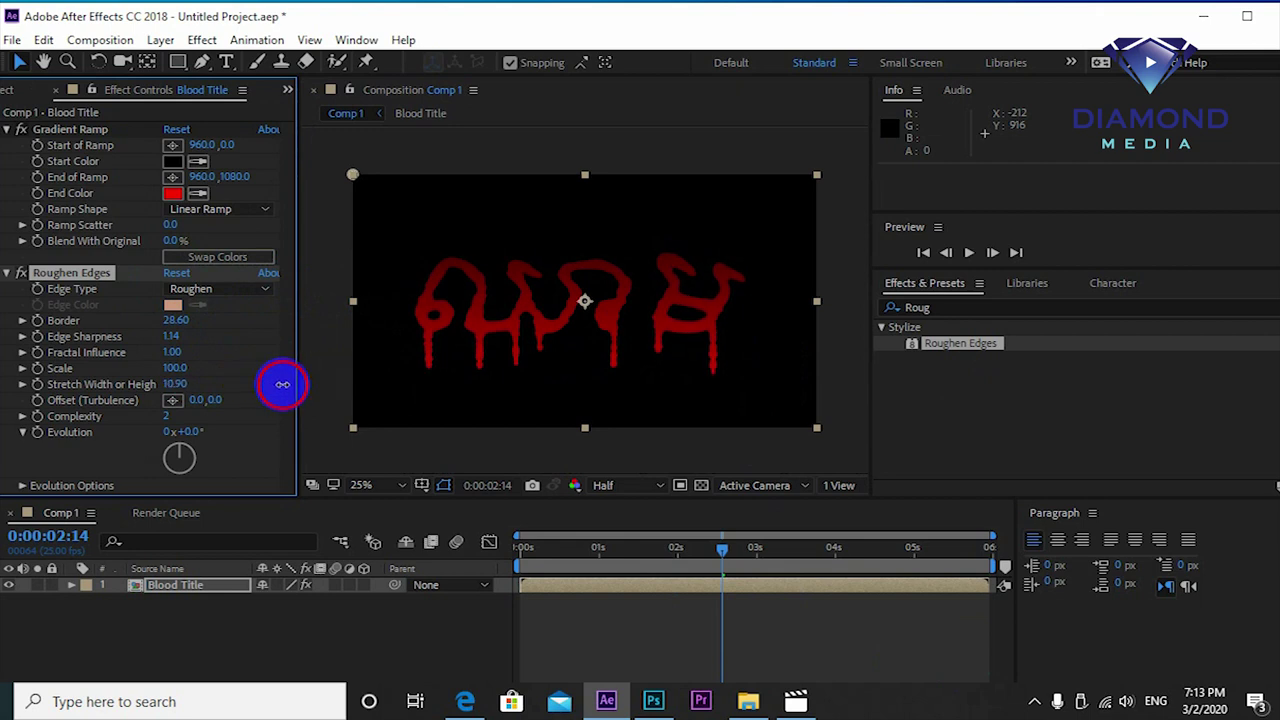
mouse_move(171, 367)
left_mouse_down()
mouse_move(139, 369)
mouse_move(175, 369)
left_mouse_up()
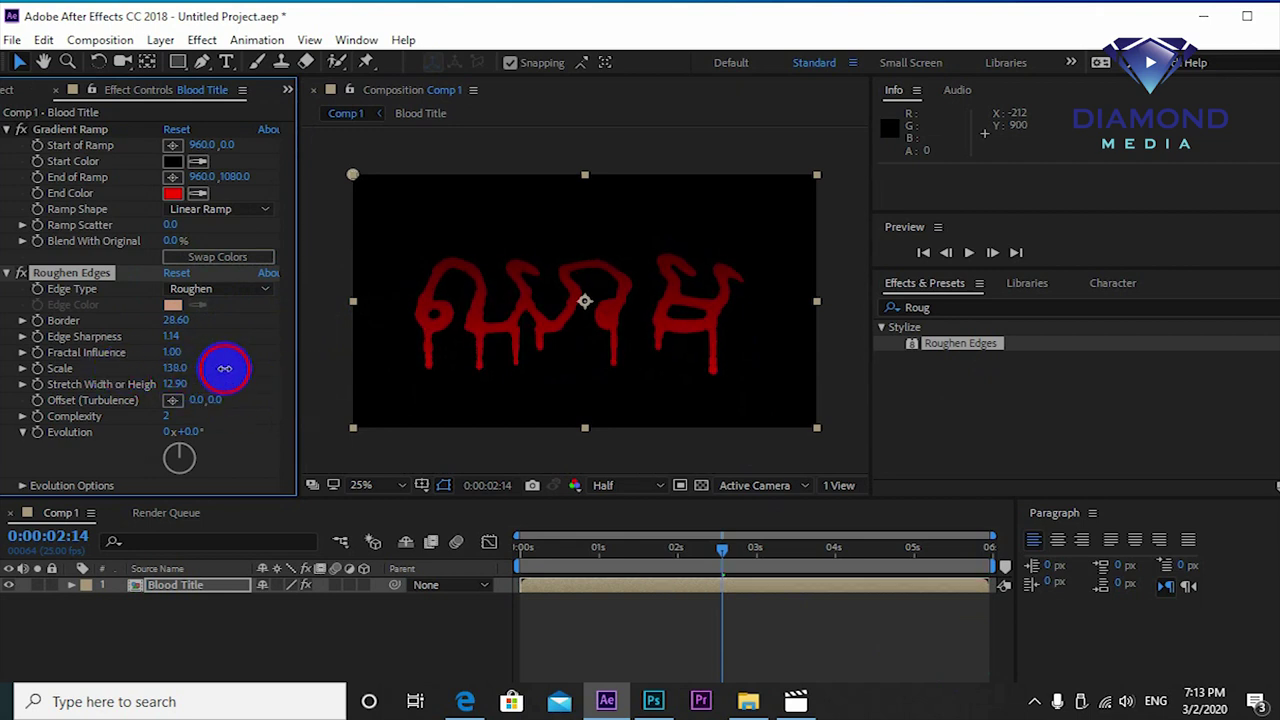
left_click_drag(302, 368, 343, 371)
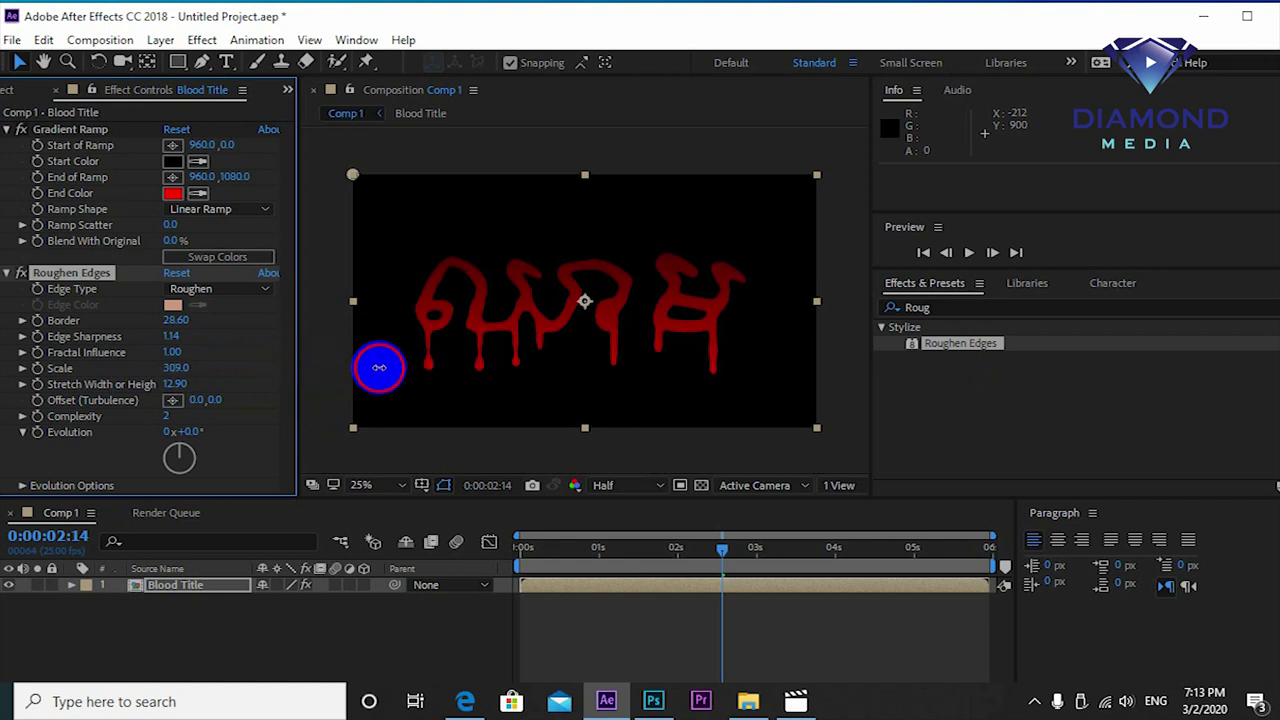
left_click_drag(168, 319, 278, 333)
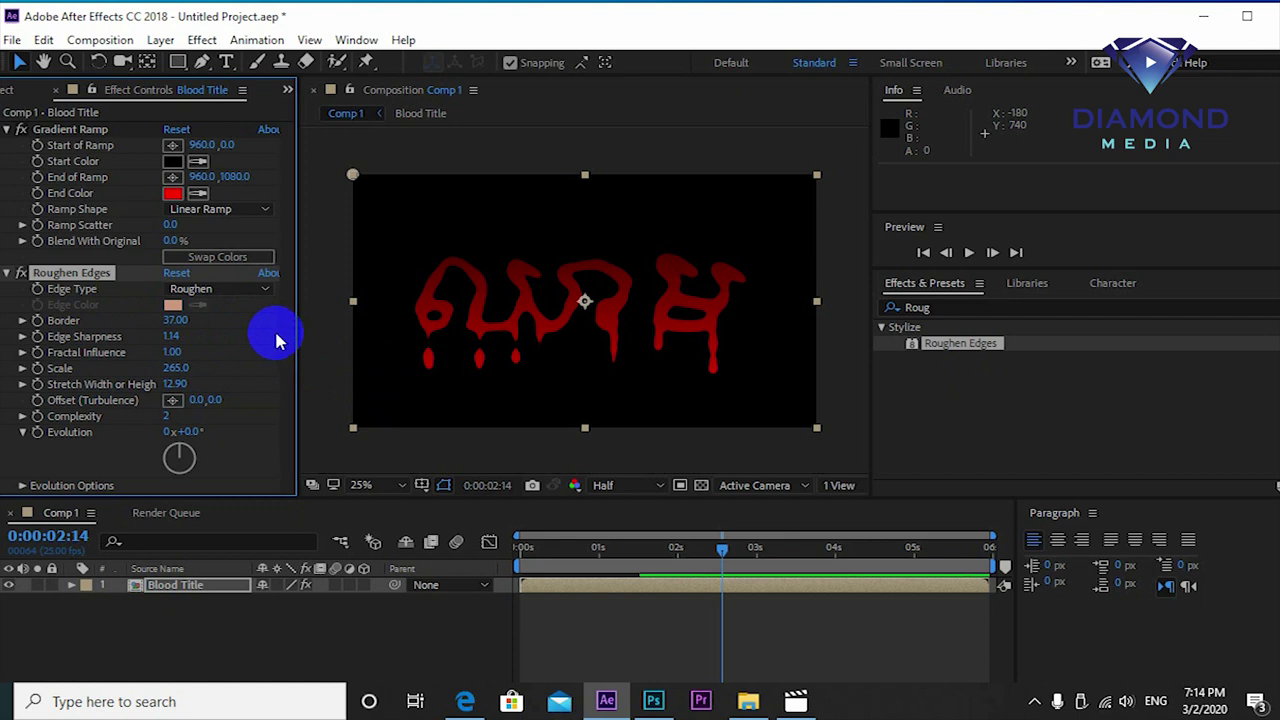
left_click_drag(192, 376, 190, 376)
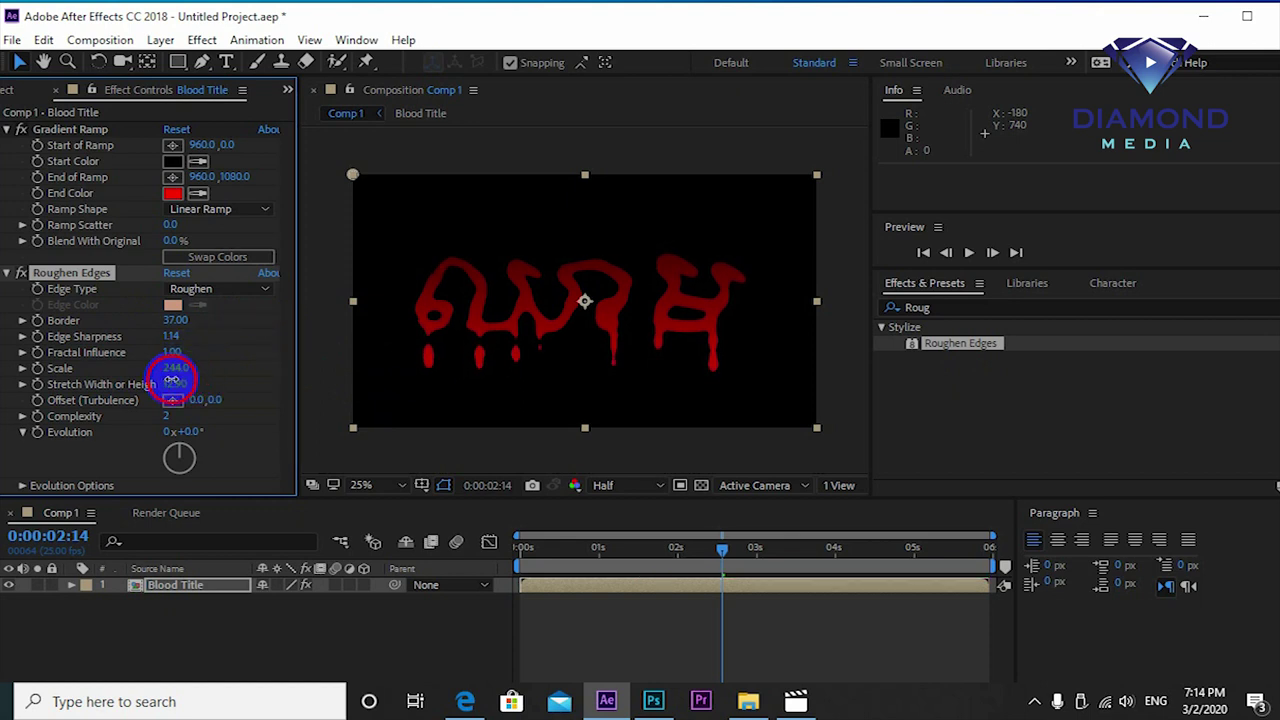
Preview the roughened blood title and move the time to 0:00:03:00.
left_click(463, 543)
key("space")
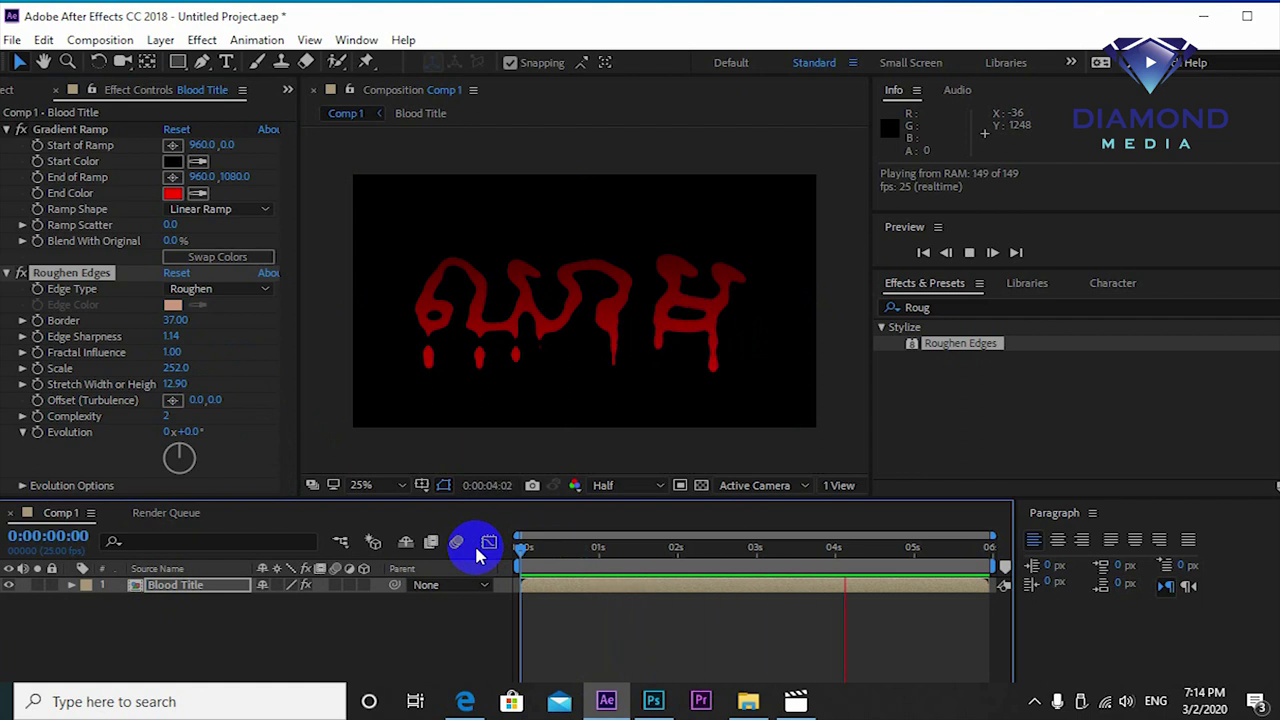
left_click_drag(557, 548, 757, 548)
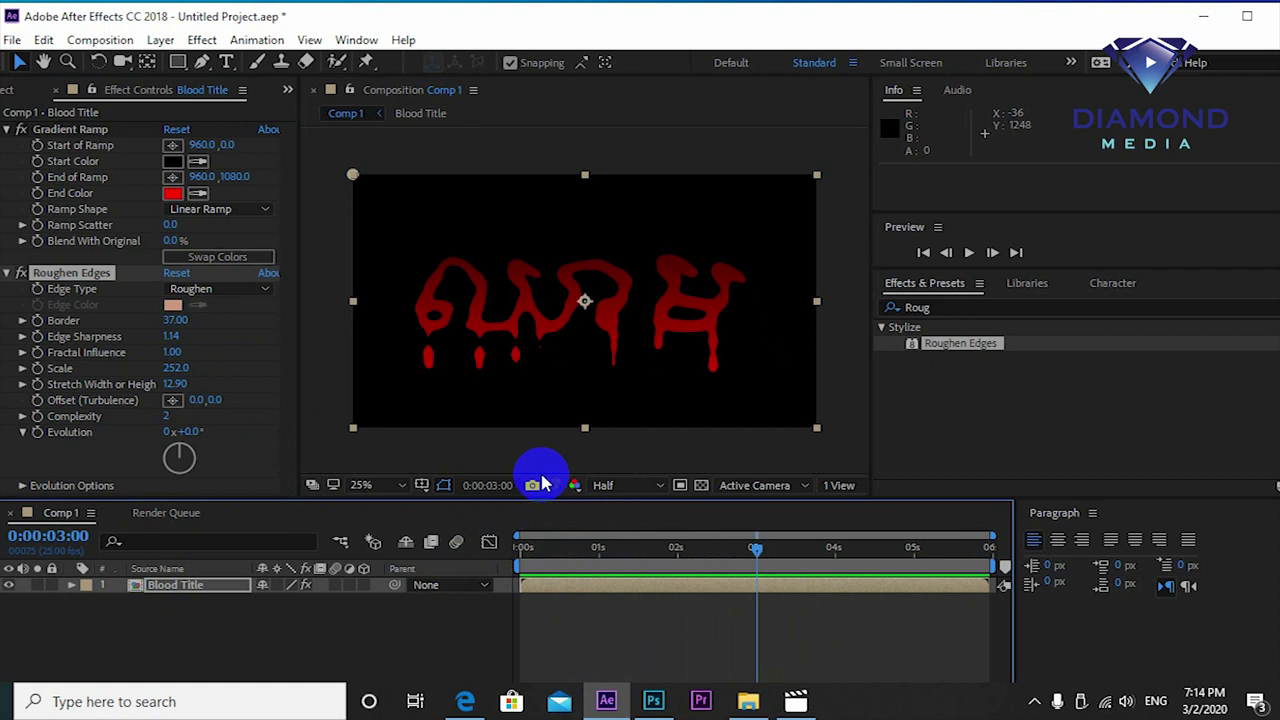
Inside the Blood Title precomp, select all seven masks on the Blood layer and show their paths.
double_click(557, 588)
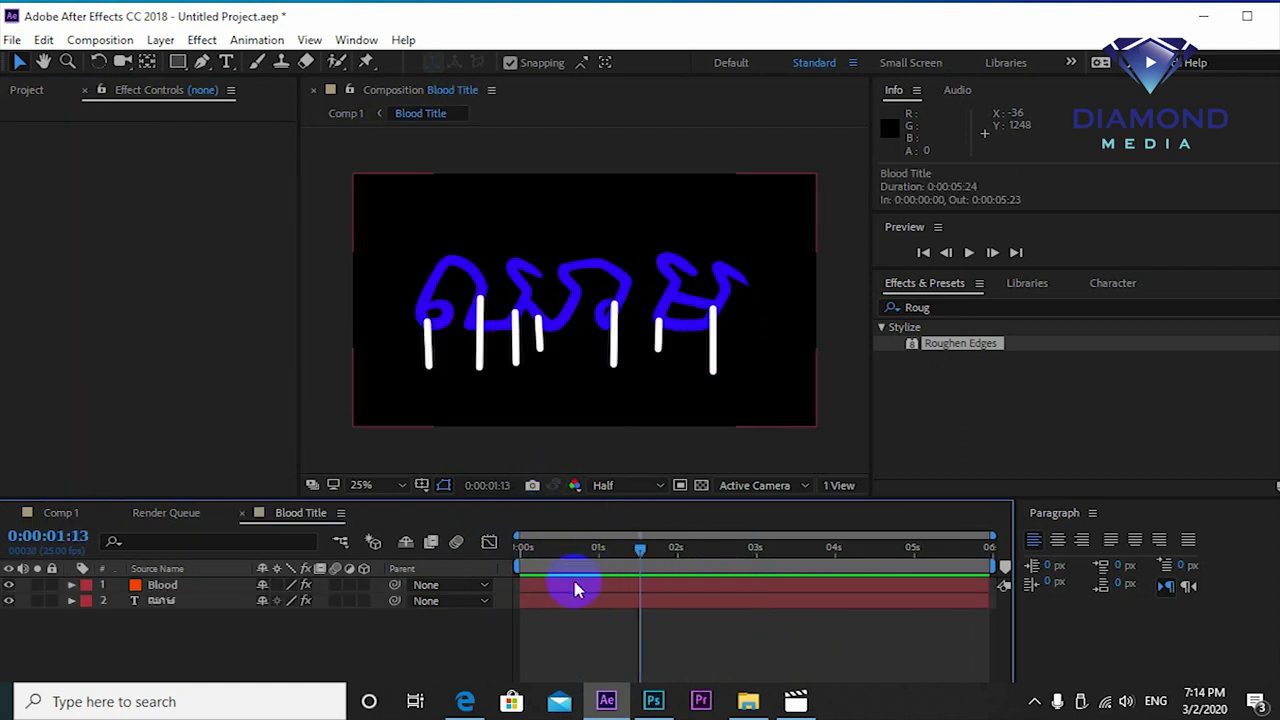
left_click_drag(409, 497, 409, 400)
left_click(71, 486)
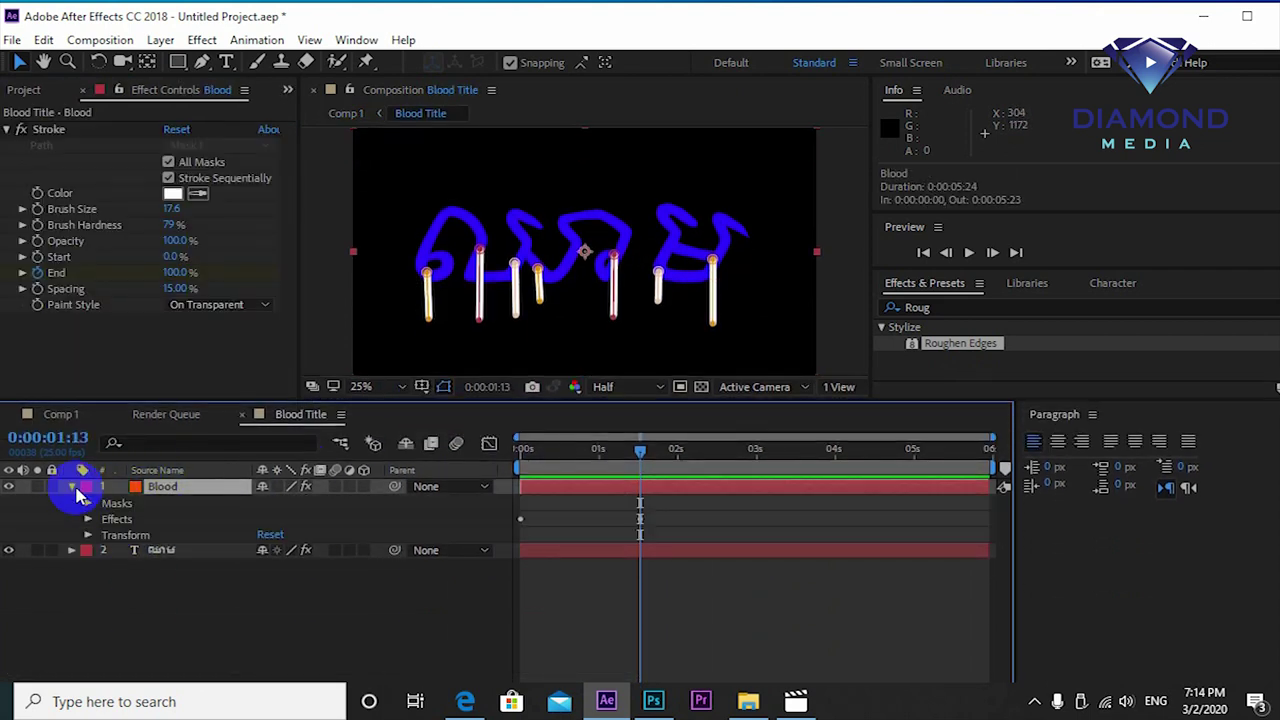
left_click(88, 504)
left_click(152, 520)
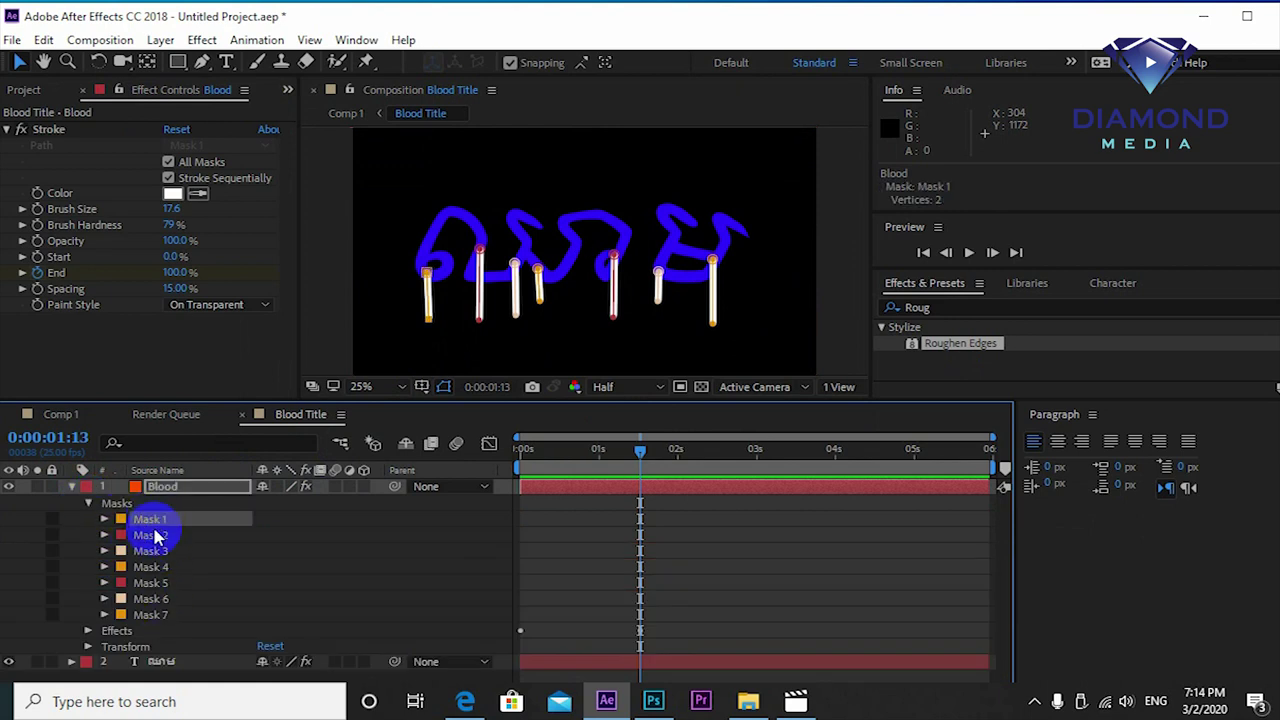
left_click(148, 615, "shift")
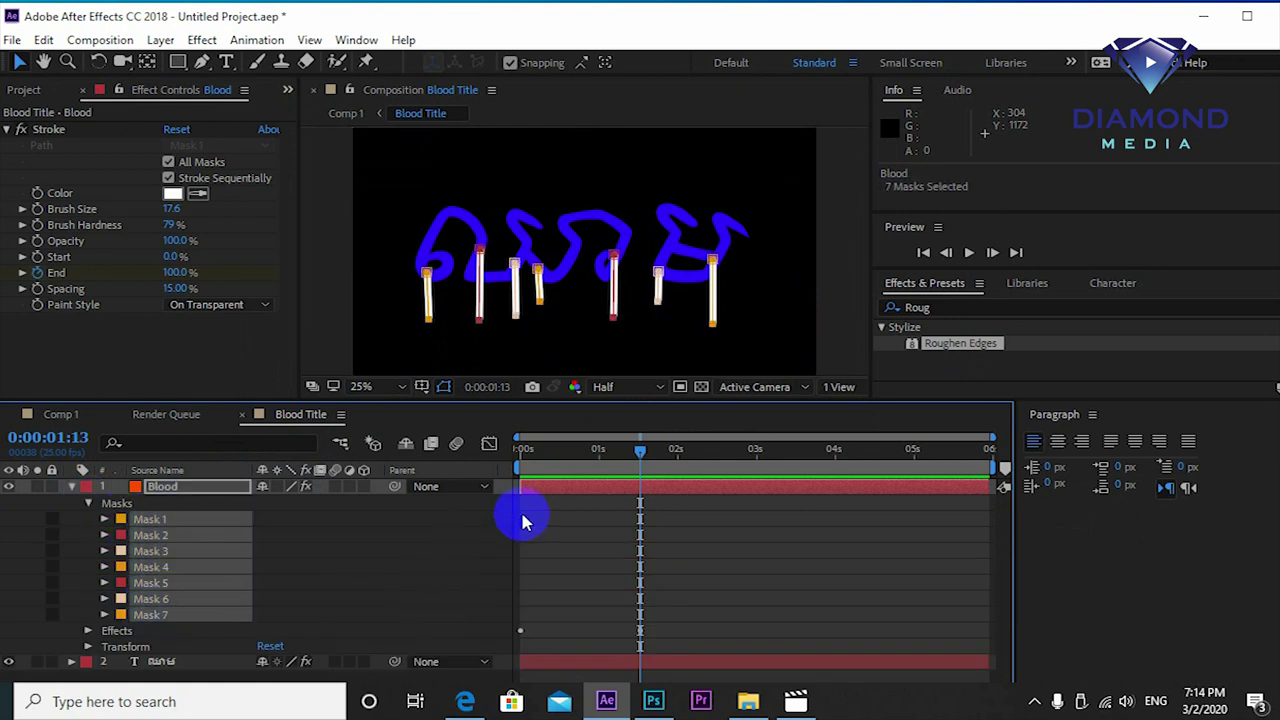
left_click_drag(543, 458, 583, 500)
left_click(104, 519)
left_click(128, 520)
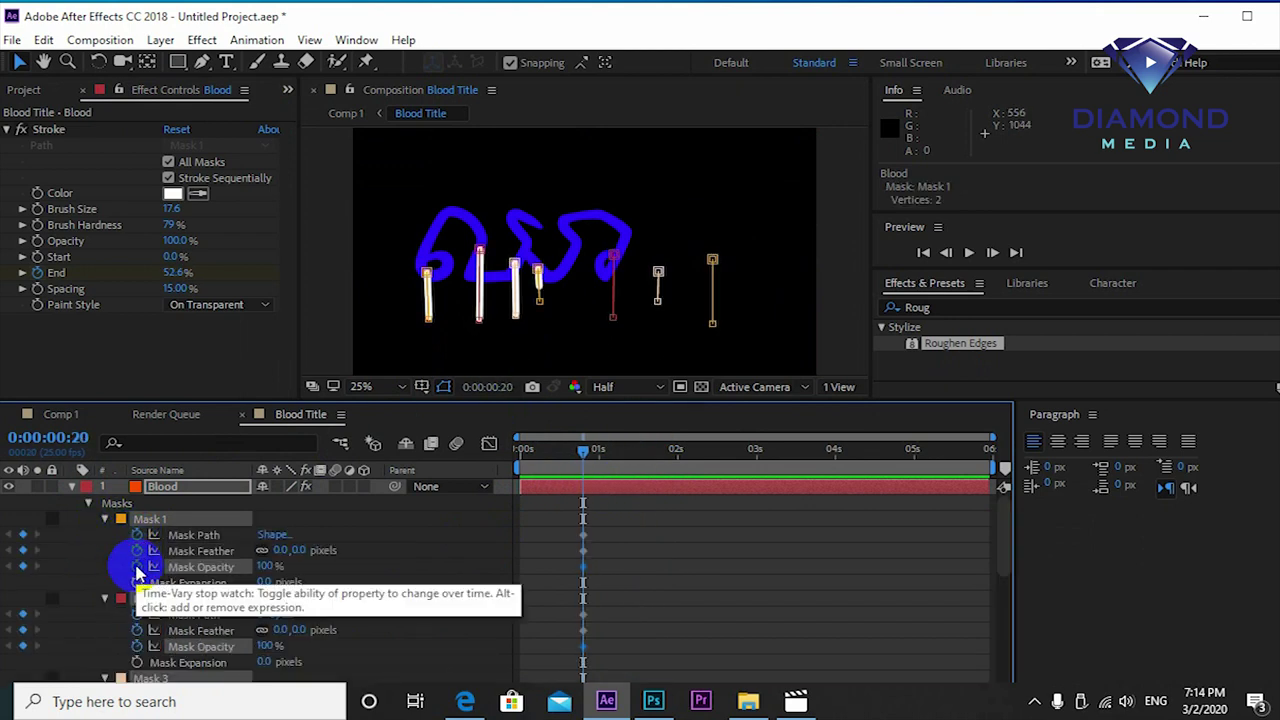
left_click(171, 585)
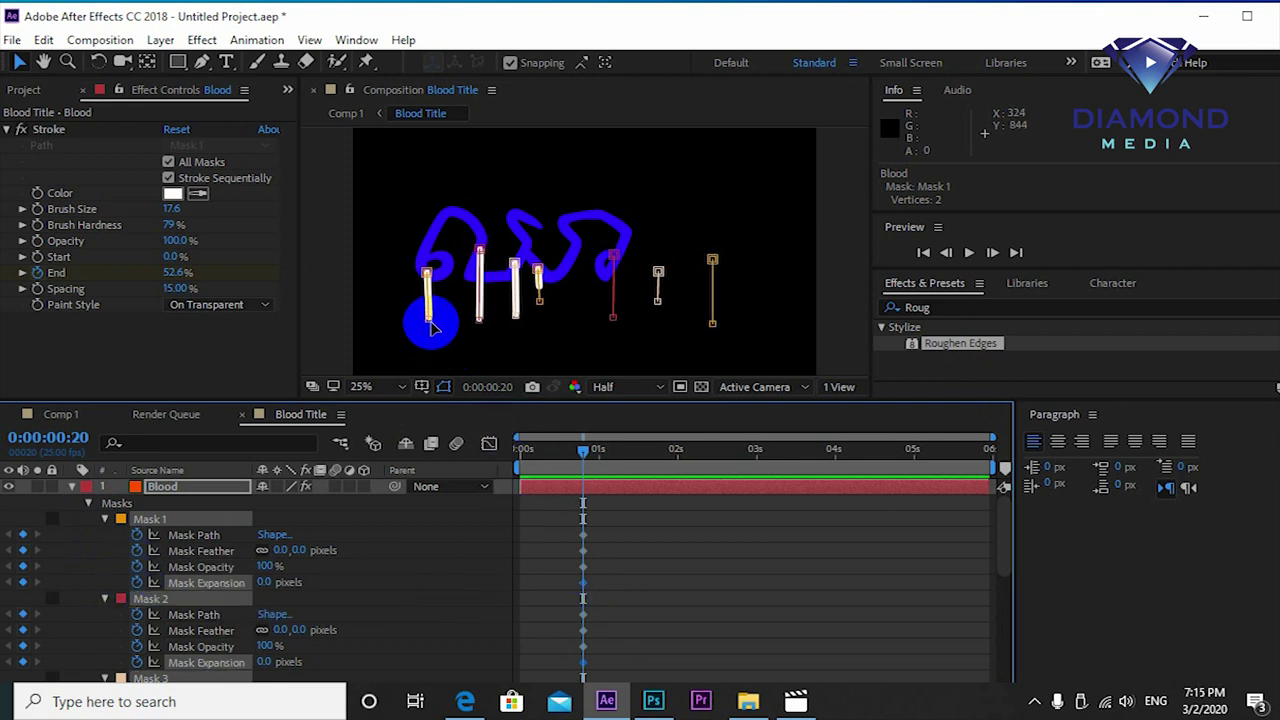
At 0:00:05:23, drag the drips' bottom vertices downward so the strokes lengthen over time.
left_click(470, 326)
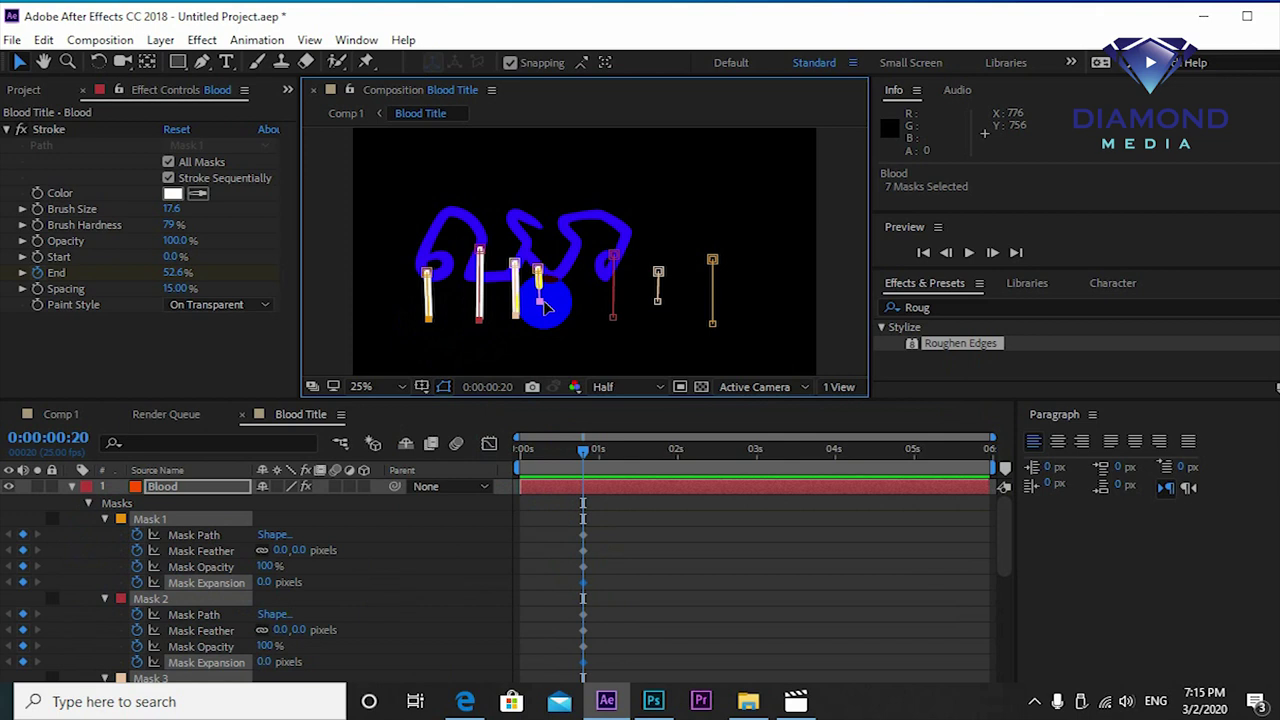
left_click(713, 324)
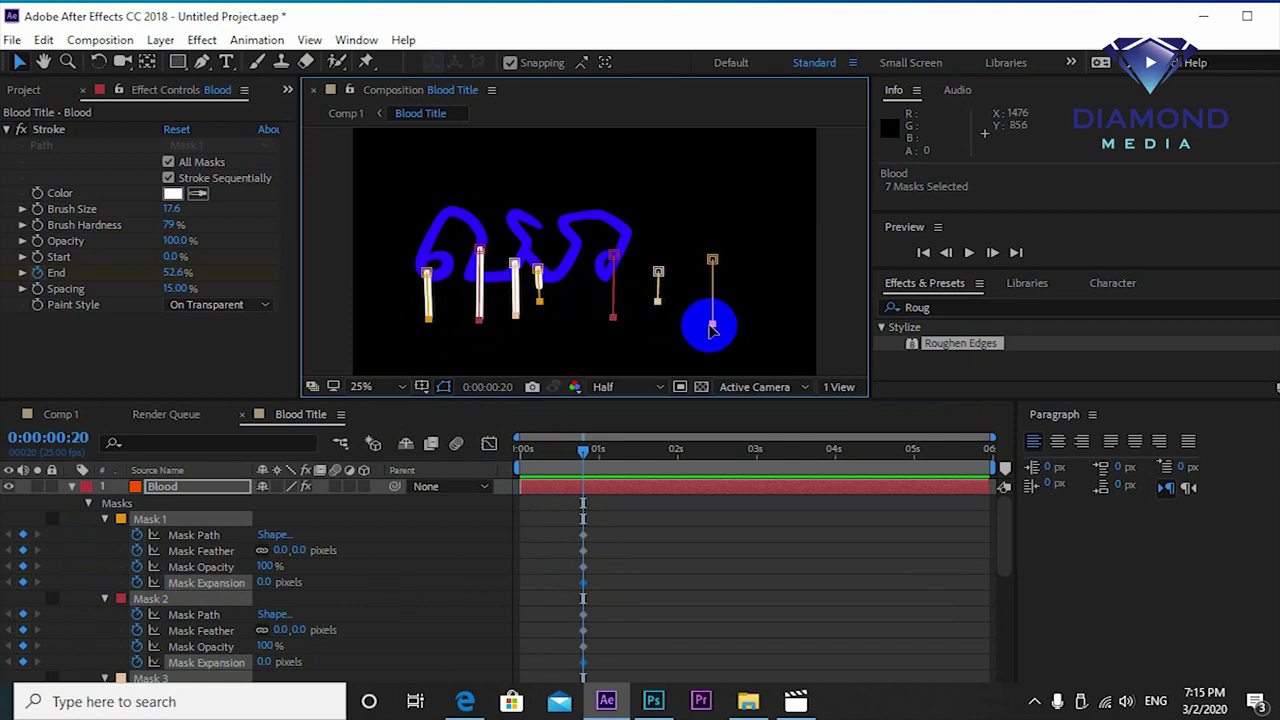
left_click_drag(811, 468, 991, 463)
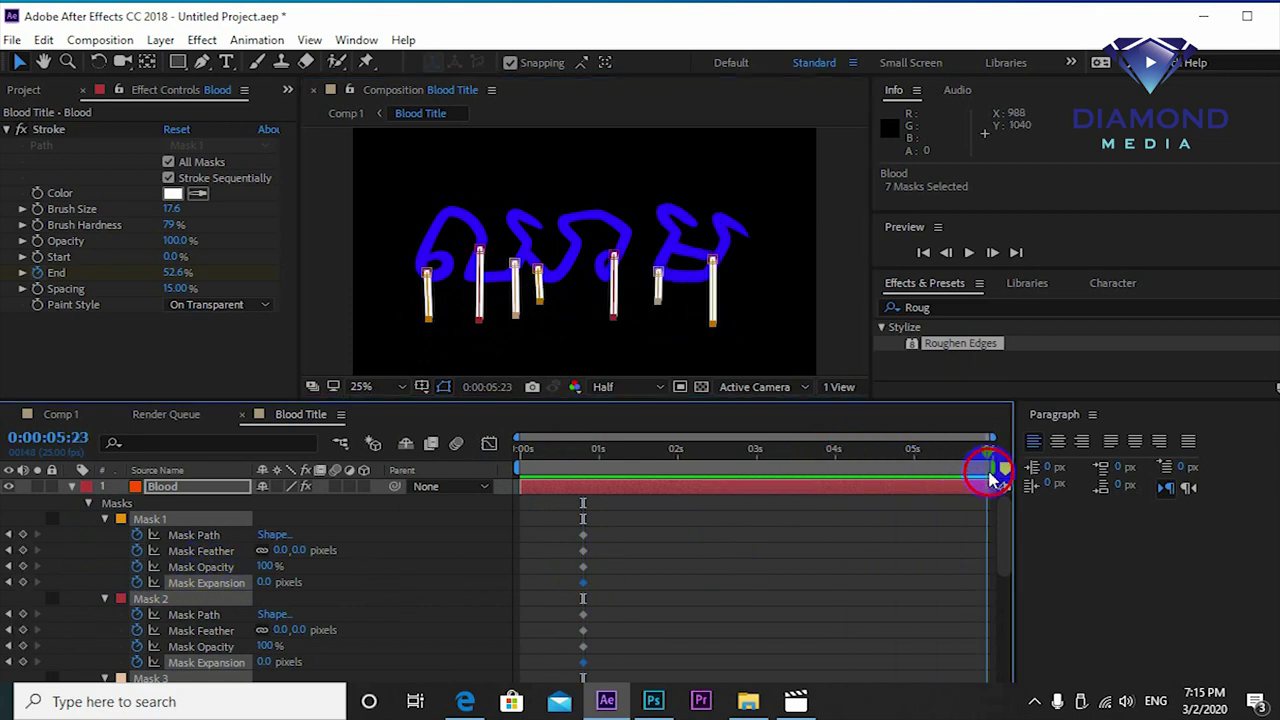
left_click(714, 340)
left_click_drag(714, 340, 718, 370)
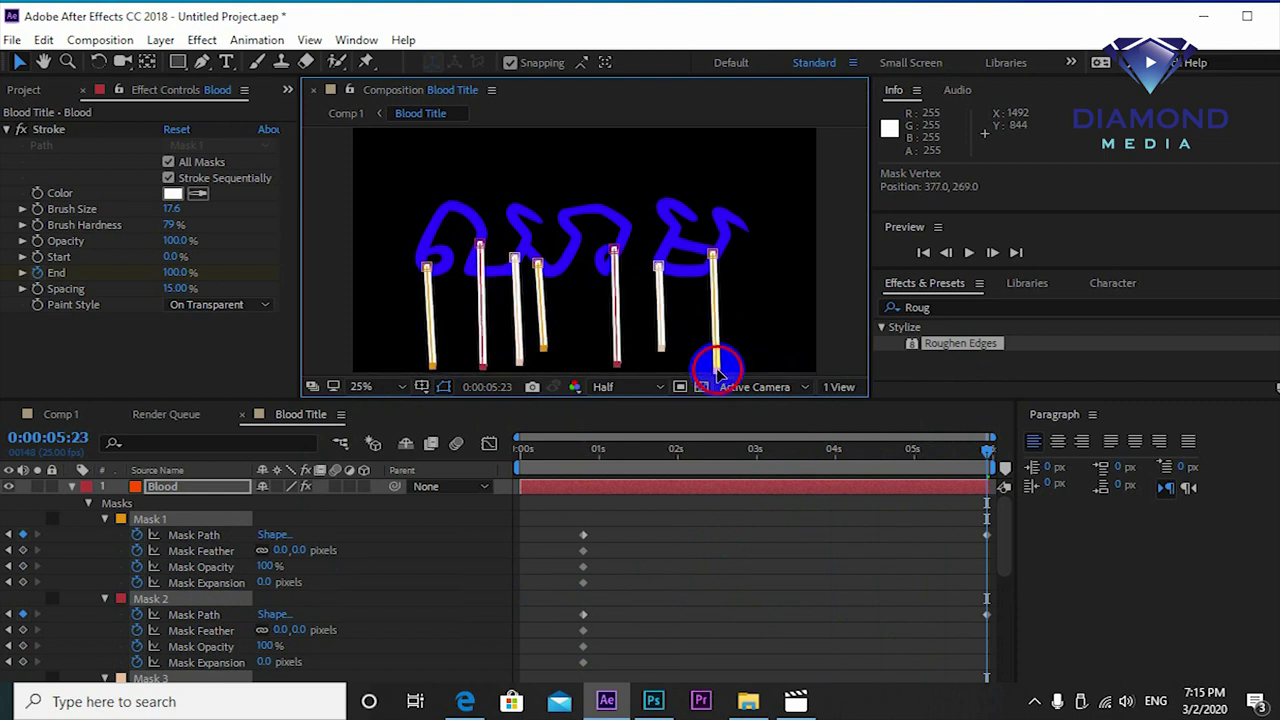
left_click_drag(697, 463, 833, 463)
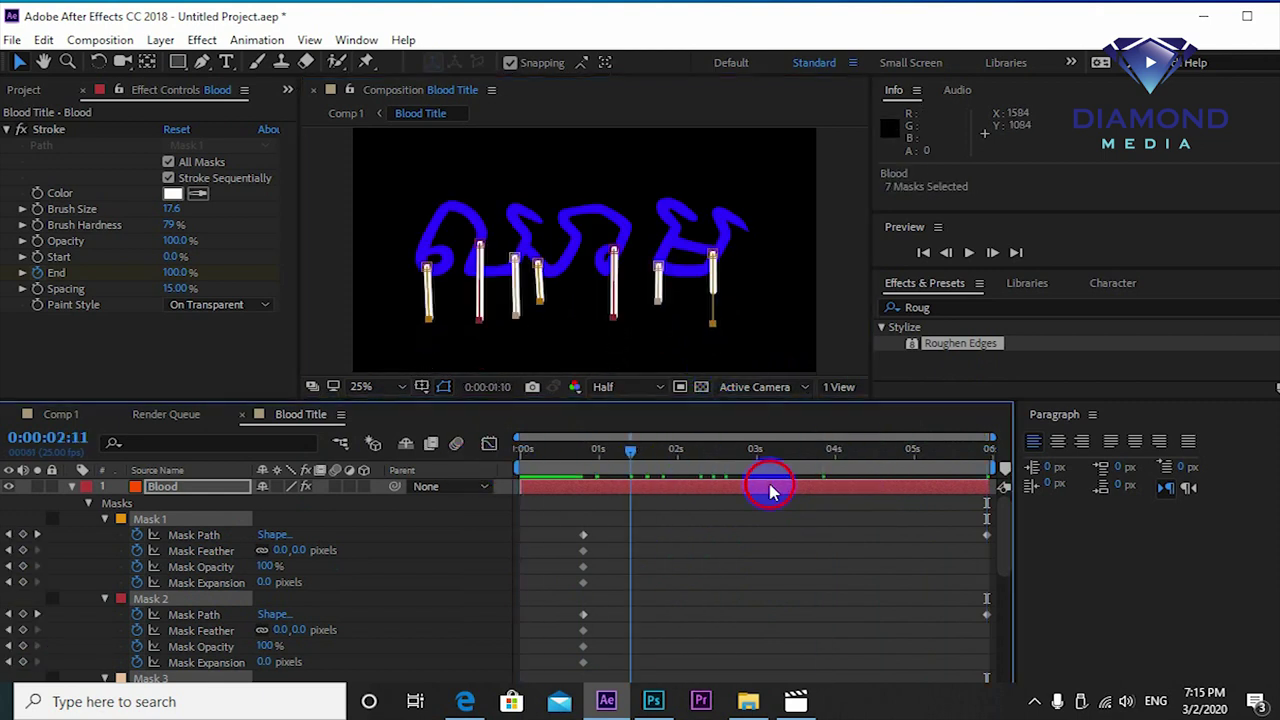
Return to Comp 1, zoom out and preview the dripping red title.
left_click(60, 414)
left_click_drag(530, 451, 988, 490)
key("comma")
key("space")
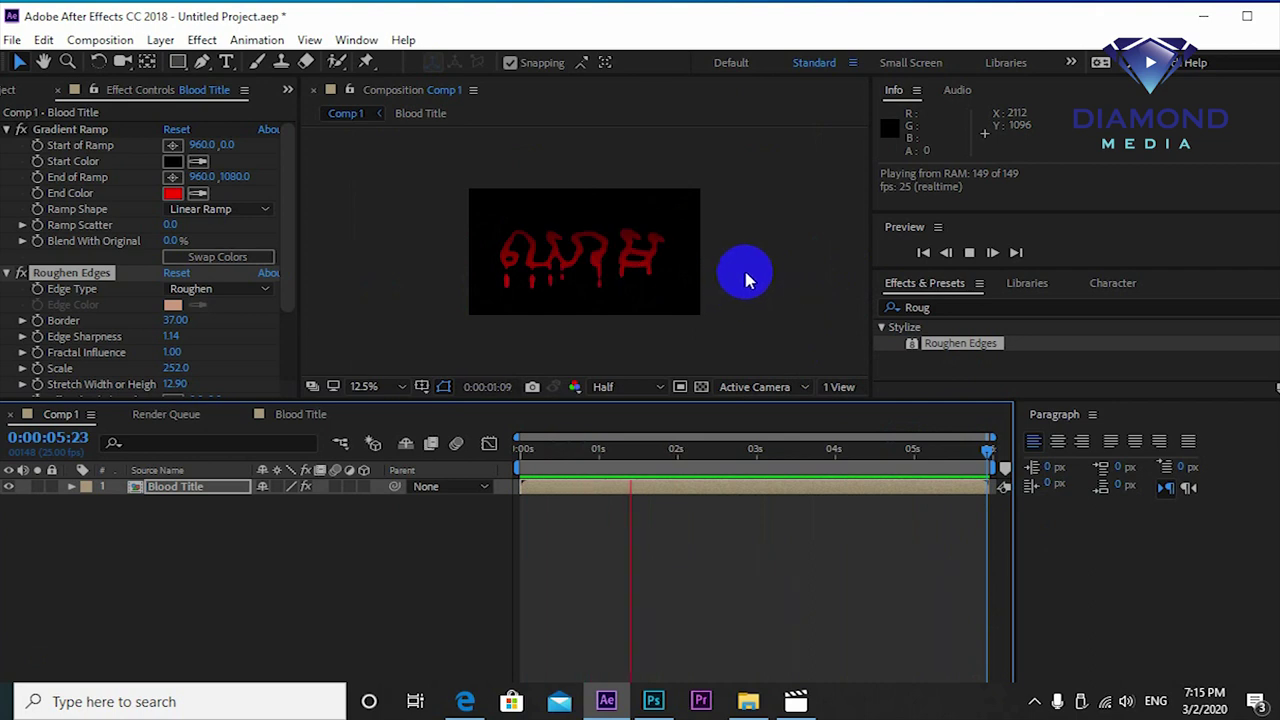
Stop the preview and set the Roughen Edges edge type to Roughen Color.
scroll(743, 275, "up", 1)
left_click(765, 449)
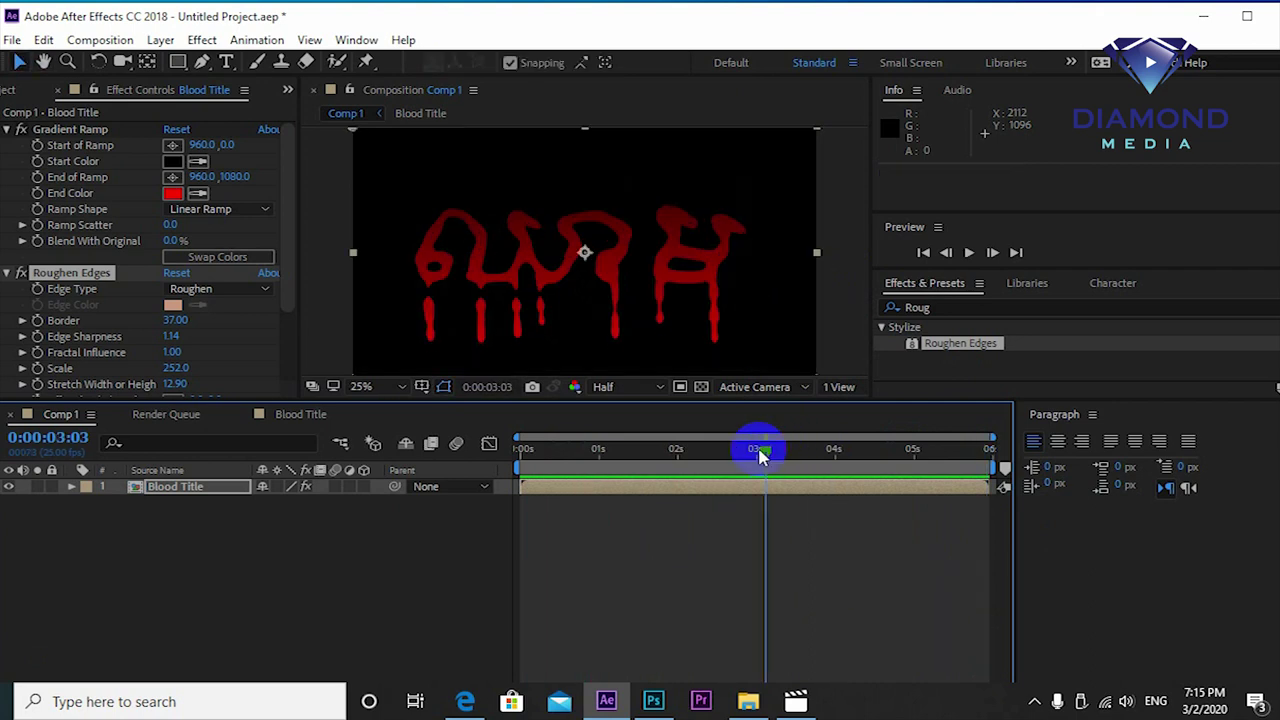
scroll(265, 262, "down", 3)
left_click(272, 240)
left_click(270, 277)
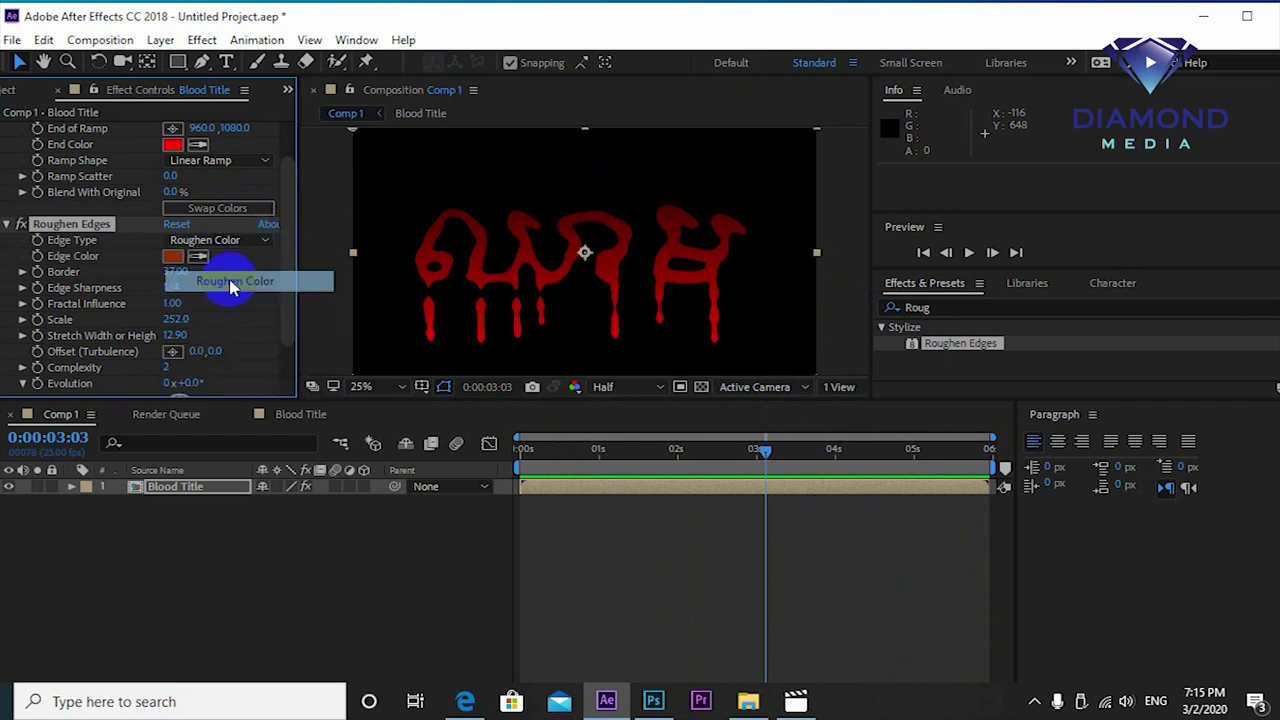
Try the Cut and Spiky edge types and scrub Stretch Width or Height.
left_click(276, 243)
left_click(234, 300)
left_click(262, 240)
left_click(240, 320)
left_click(263, 241)
left_click(232, 300)
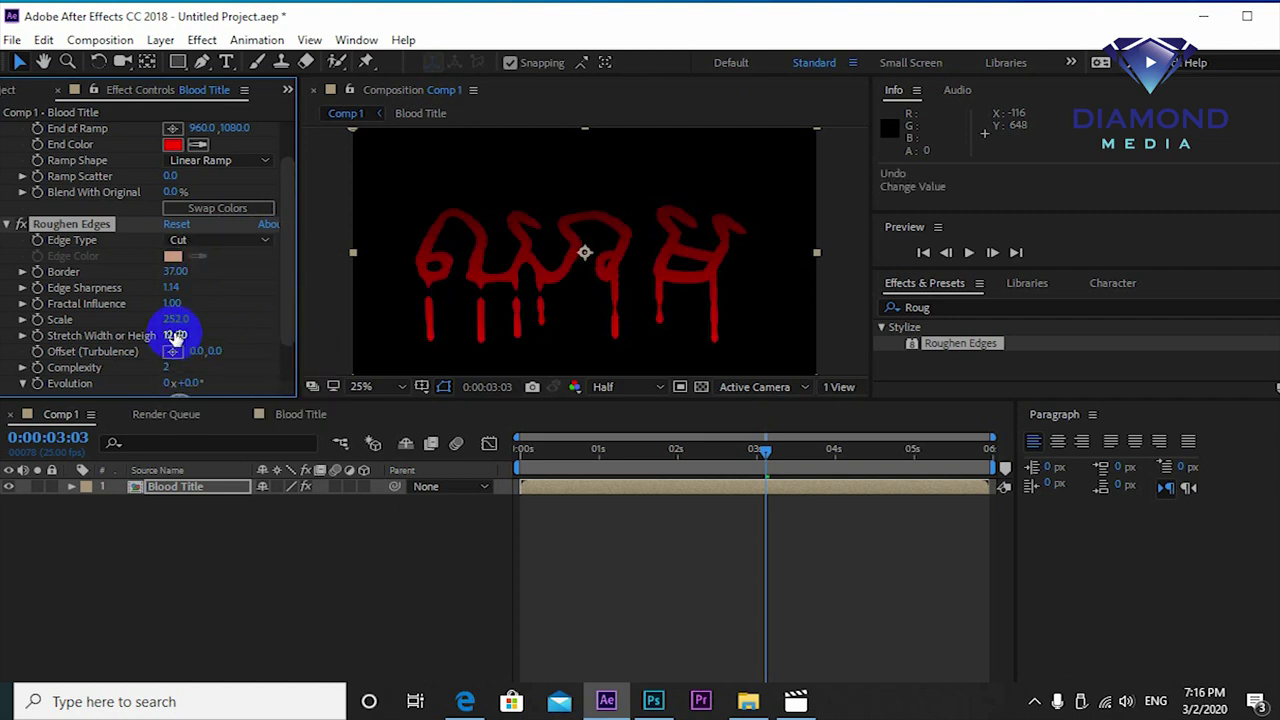
mouse_move(175, 337)
left_mouse_down()
mouse_move(266, 352)
mouse_move(543, 443)
left_mouse_up()
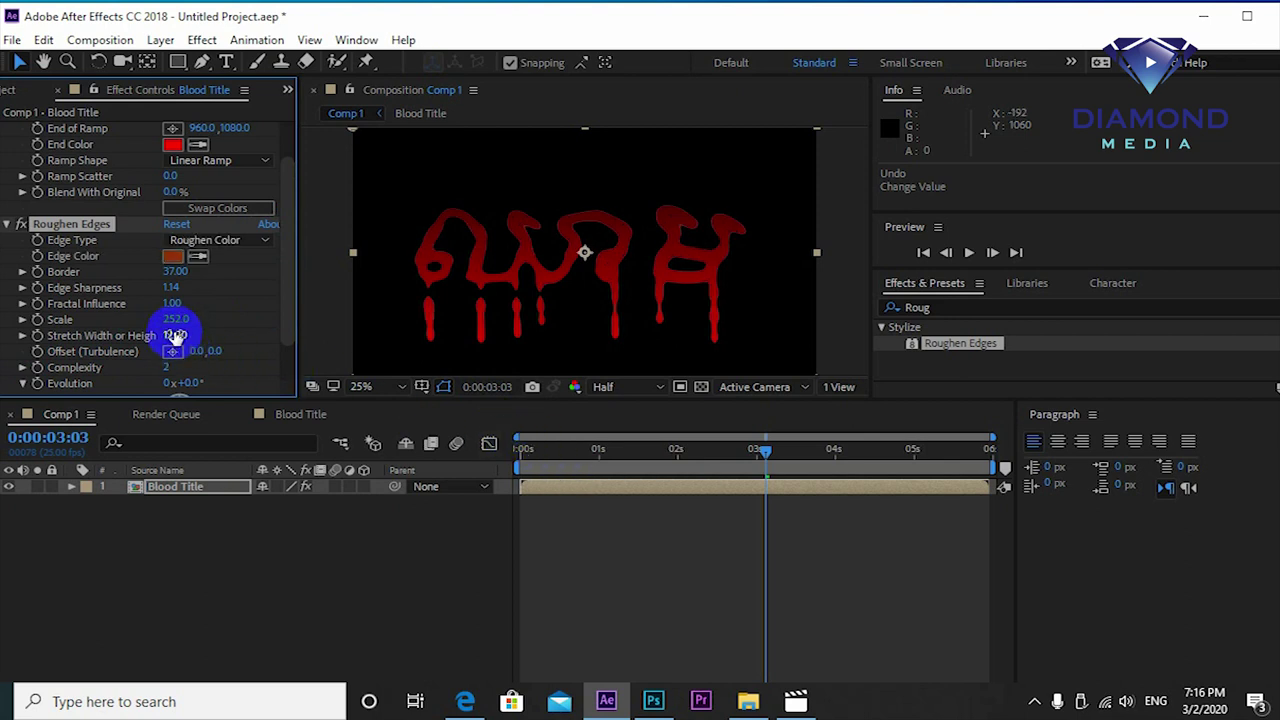
Set Edge Type back to Roughen and Stretch Width or Height to about 23.
left_click(228, 240)
left_click(222, 224)
left_click_drag(563, 449, 523, 449)
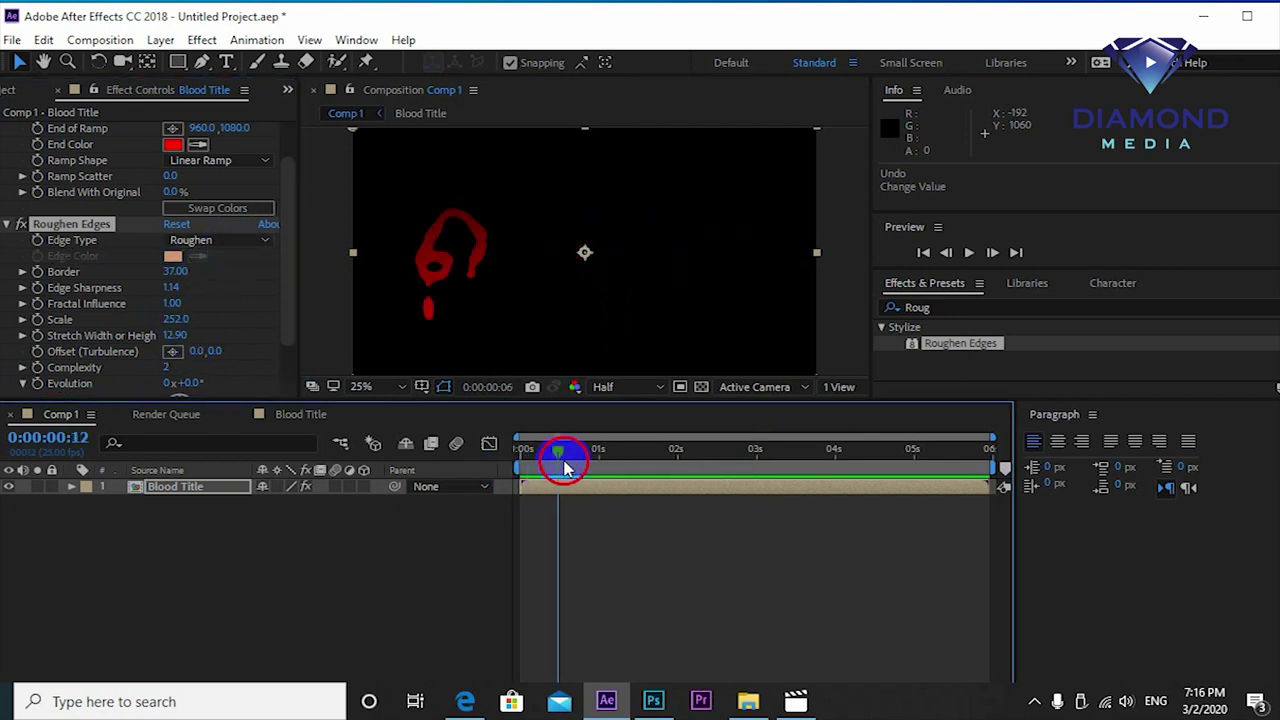
left_click_drag(93, 341, 55, 340)
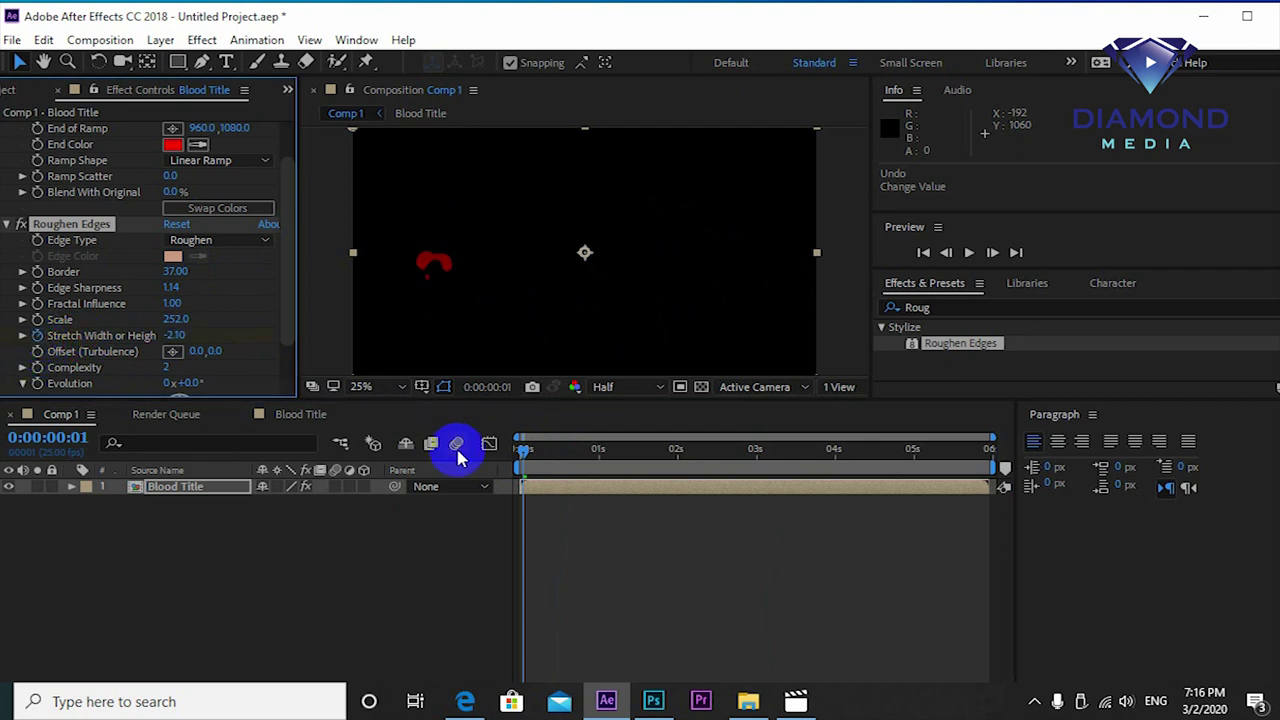
left_click(985, 449)
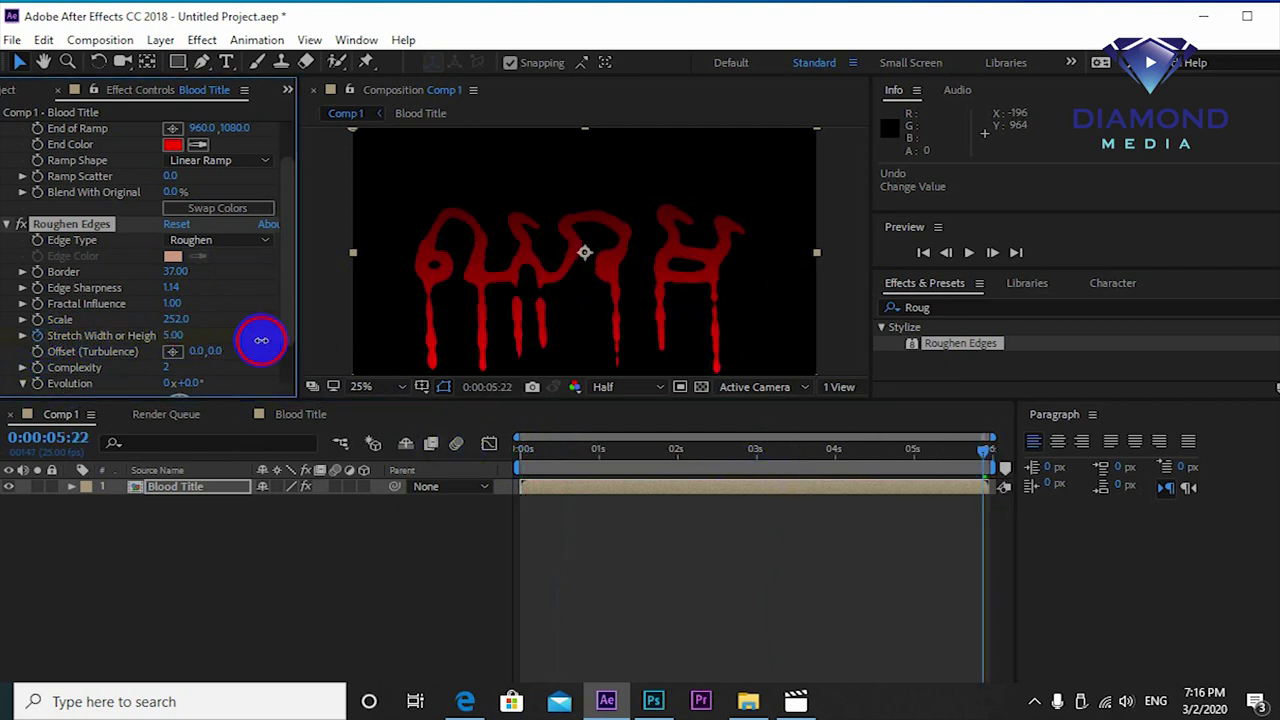
left_click_drag(183, 340, 449, 357)
Scrub through the dripping title, zoom out and preview Comp 1.
left_click(515, 452)
left_click_drag(515, 458, 980, 452)
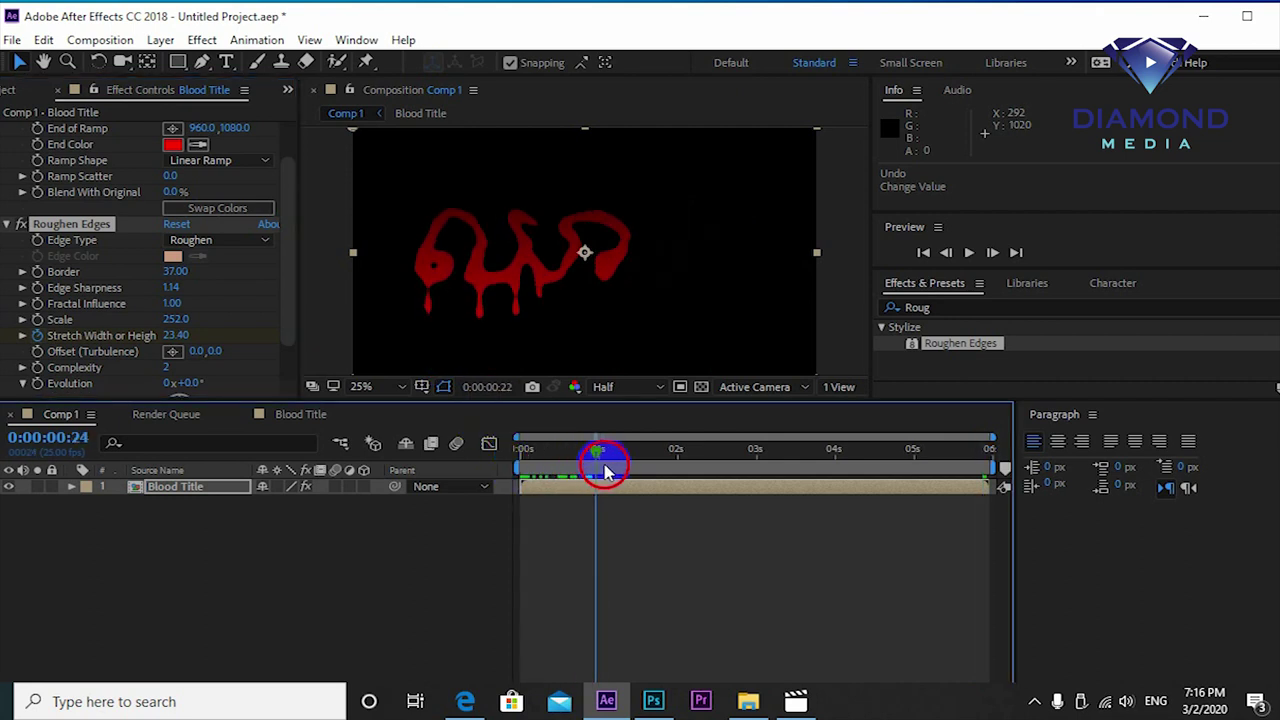
key("comma")
key("space")
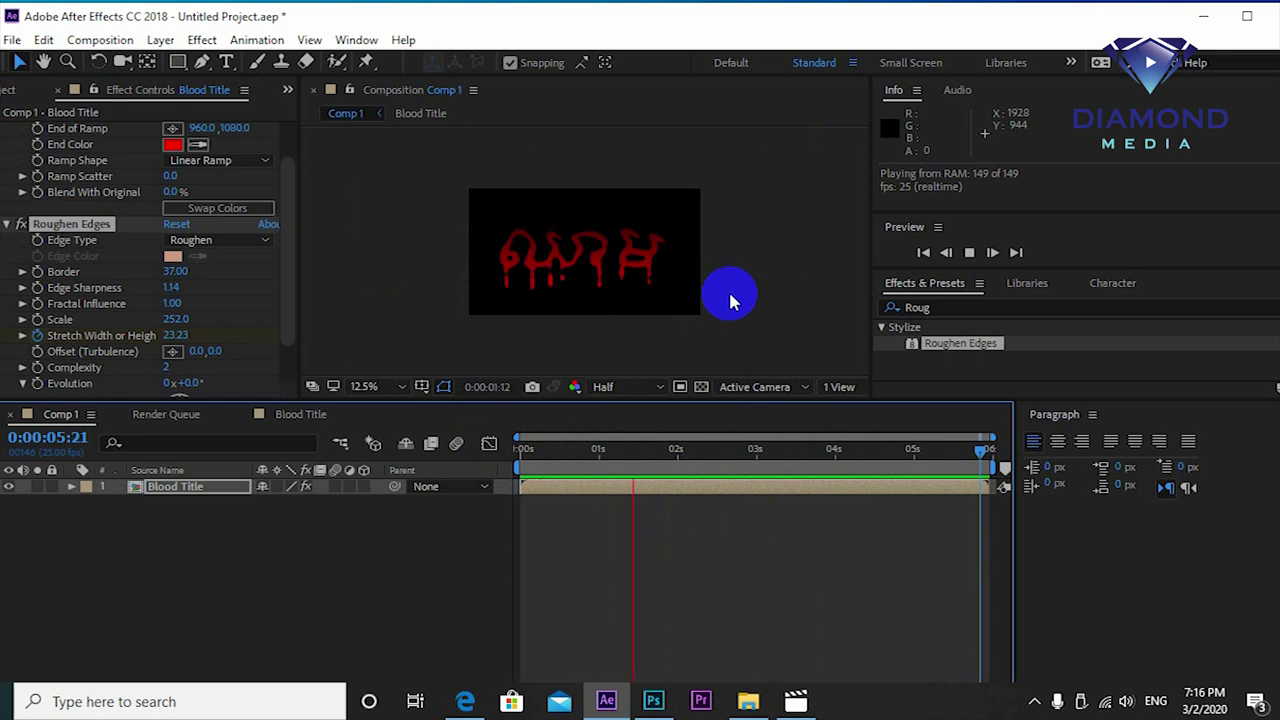
key("period")
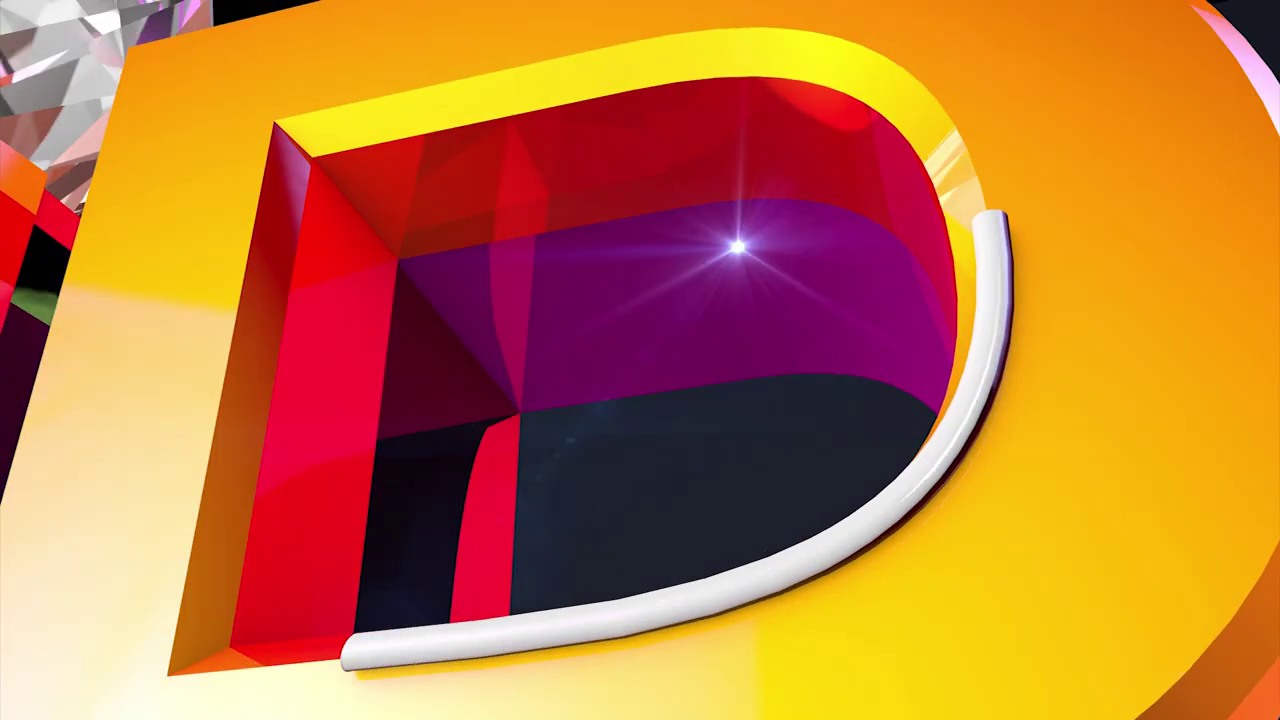